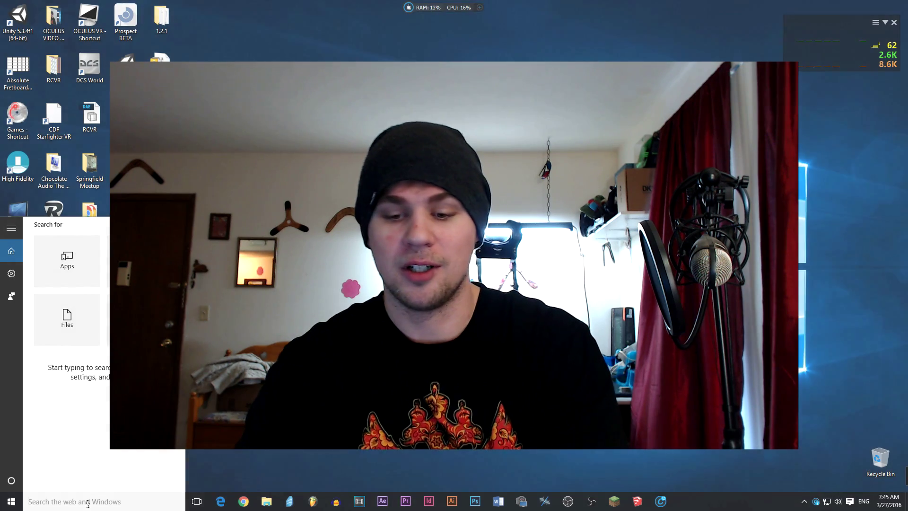
Open Control Panel via a 'control' search, go to Uninstall a program and choose Oculus Runtime.
type("control")
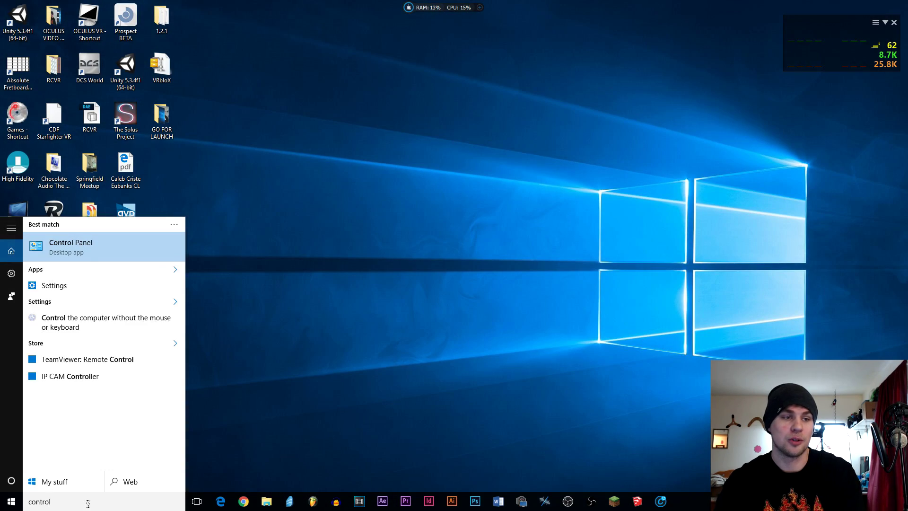
key("Return")
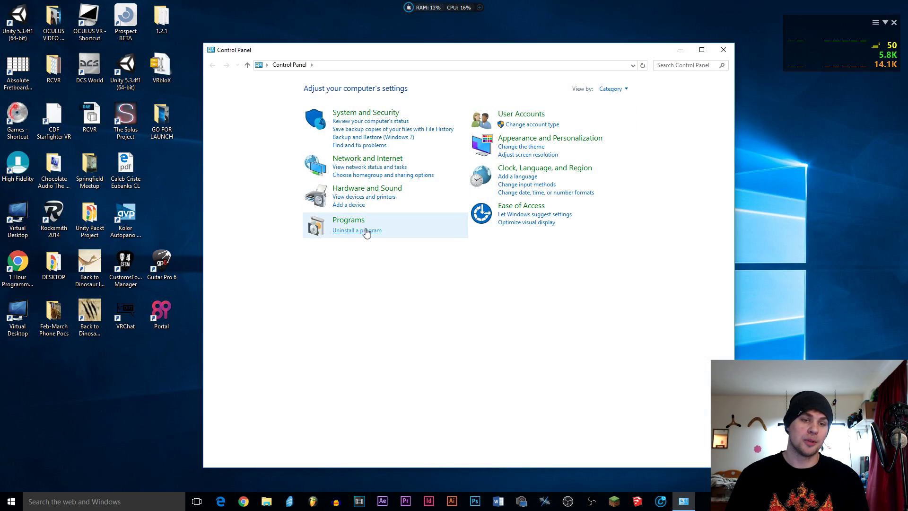
left_click(371, 231)
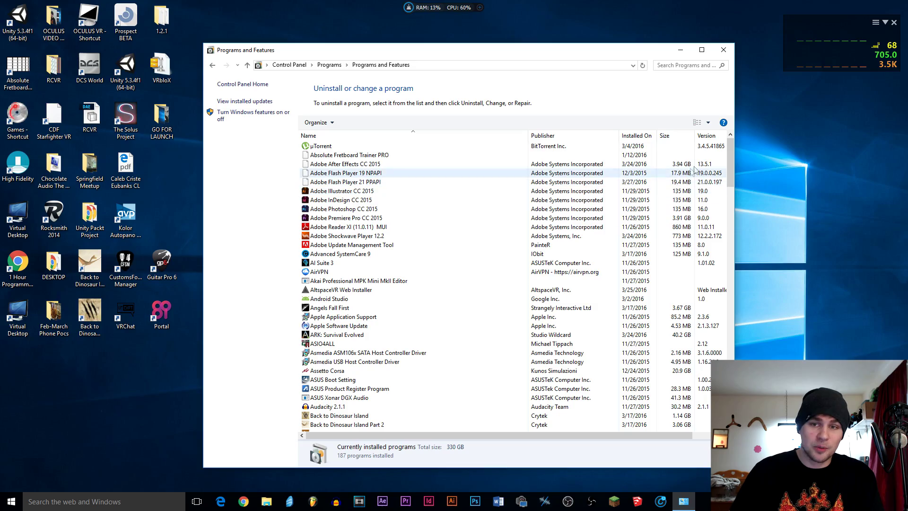
left_click_drag(726, 154, 723, 339)
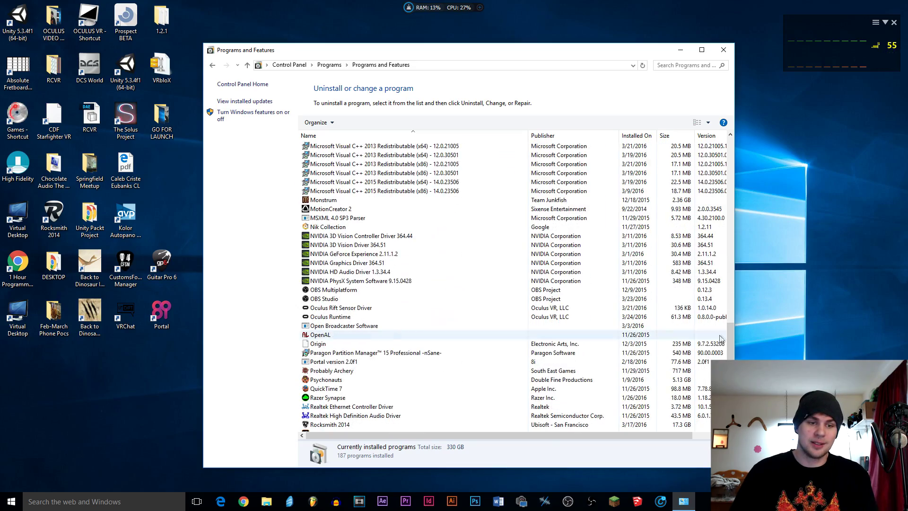
left_click(340, 317)
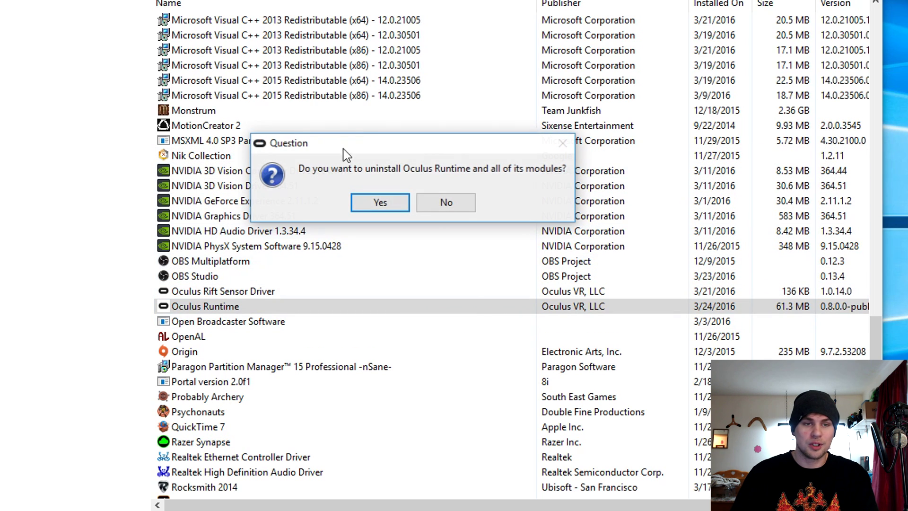
Confirm removing Oculus Runtime and all its modules, acknowledge completion, and close Programs and Features.
left_click(396, 206)
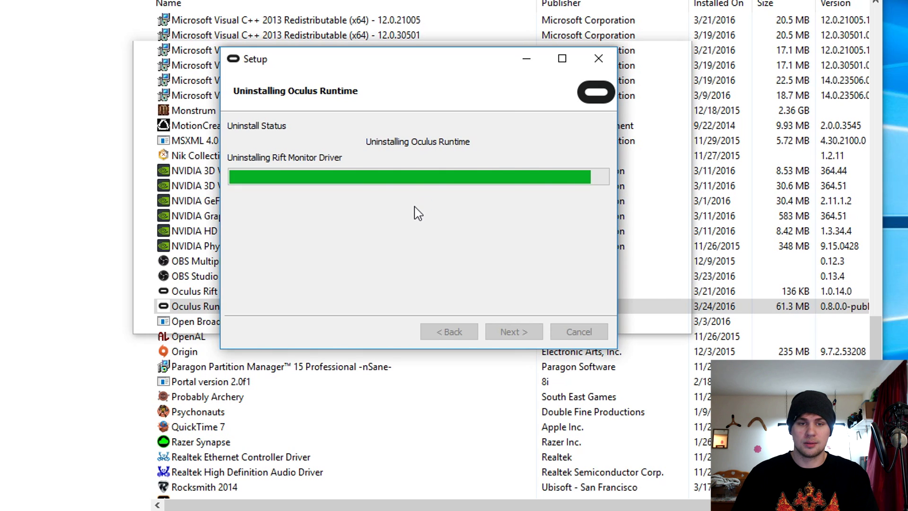
left_click(420, 208)
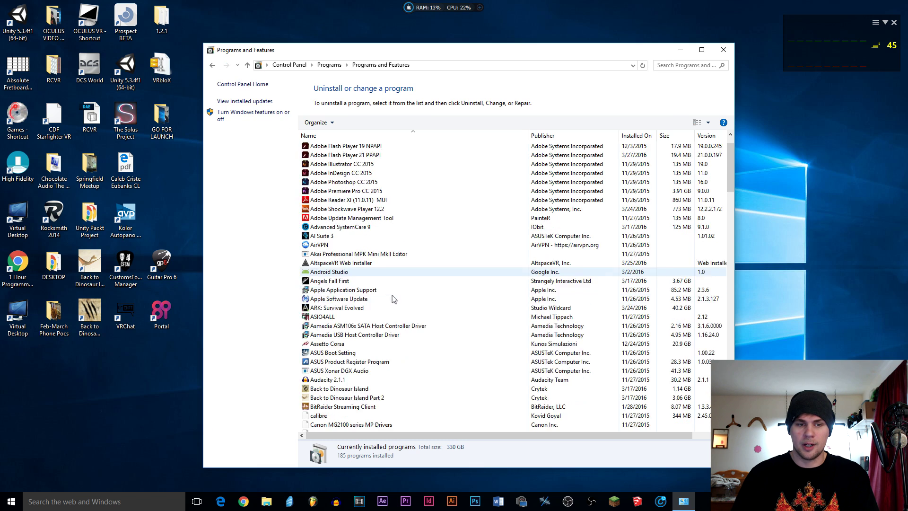
scroll(738, 219, "down", 10)
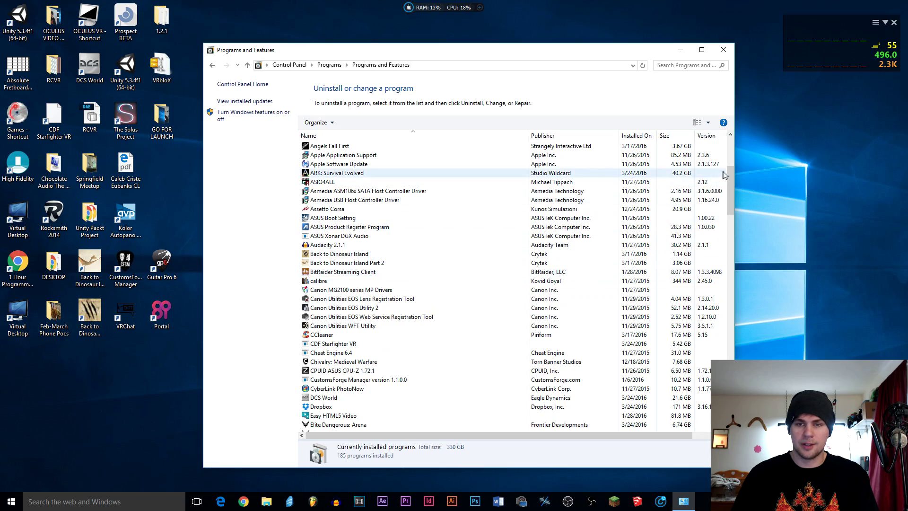
scroll(738, 219, "down", 20)
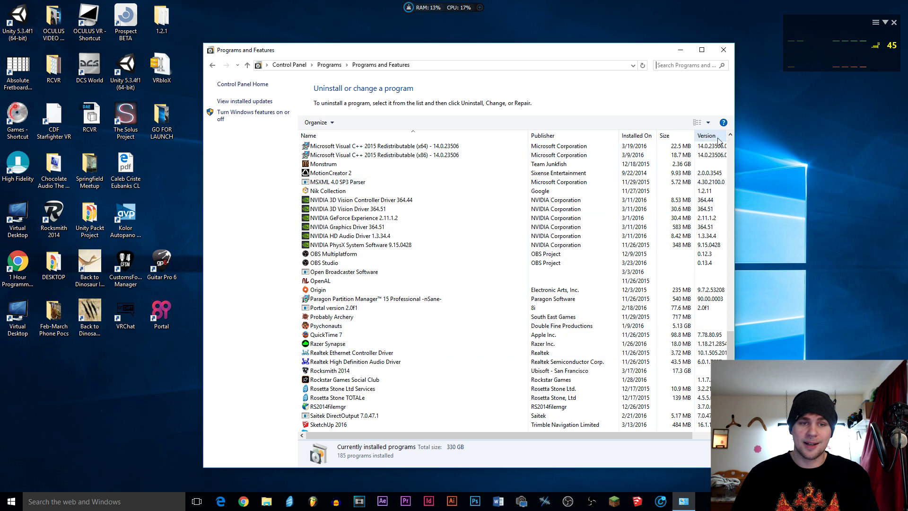
left_click(724, 53)
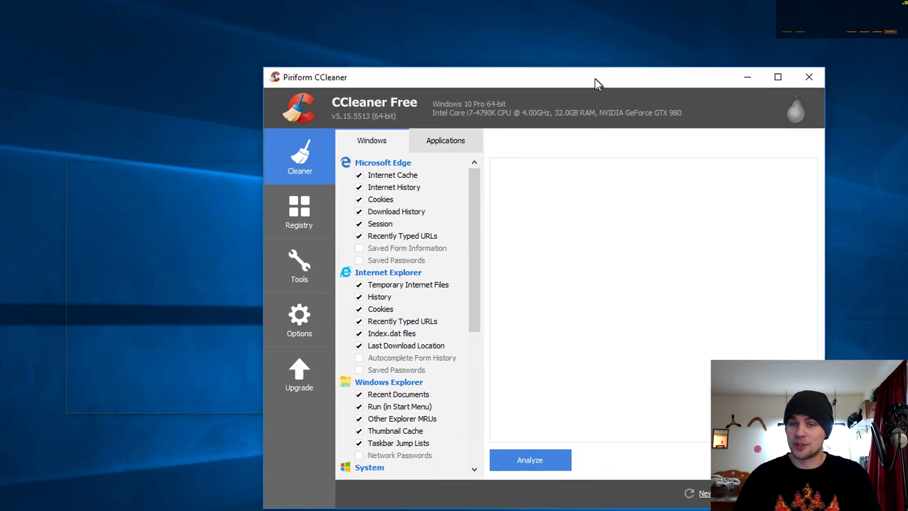
Reposition the CCleaner window and start analysing the system for junk files.
left_click_drag(594, 81, 463, 43)
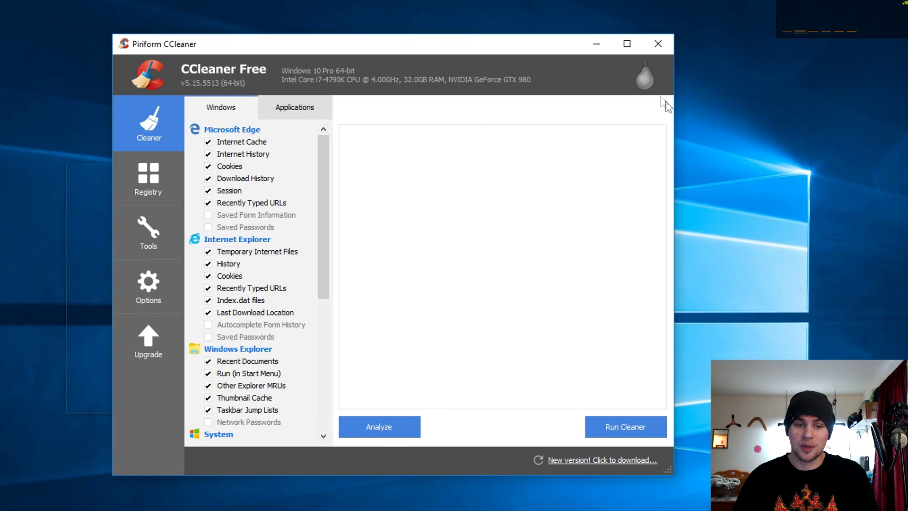
left_click(408, 433)
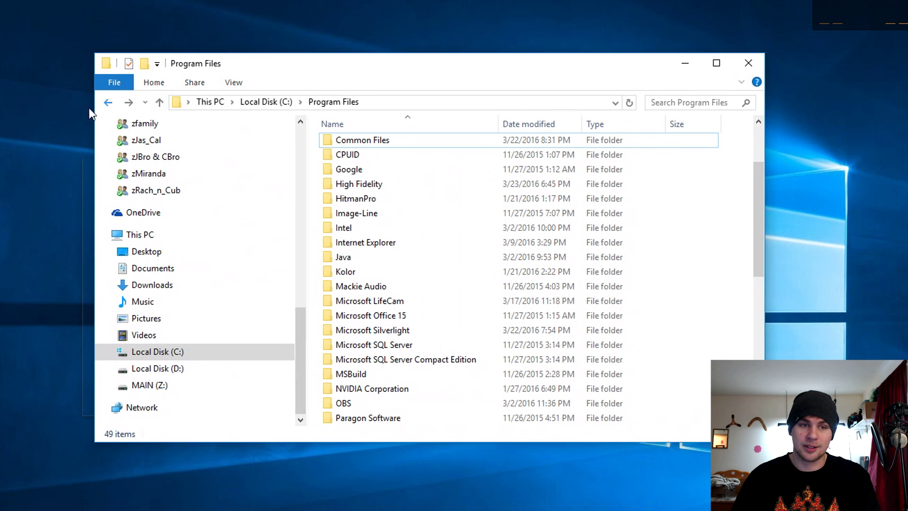
Browse C:\Program Files for leftovers, picking out the OBS folder.
left_click(109, 103)
left_click(128, 102)
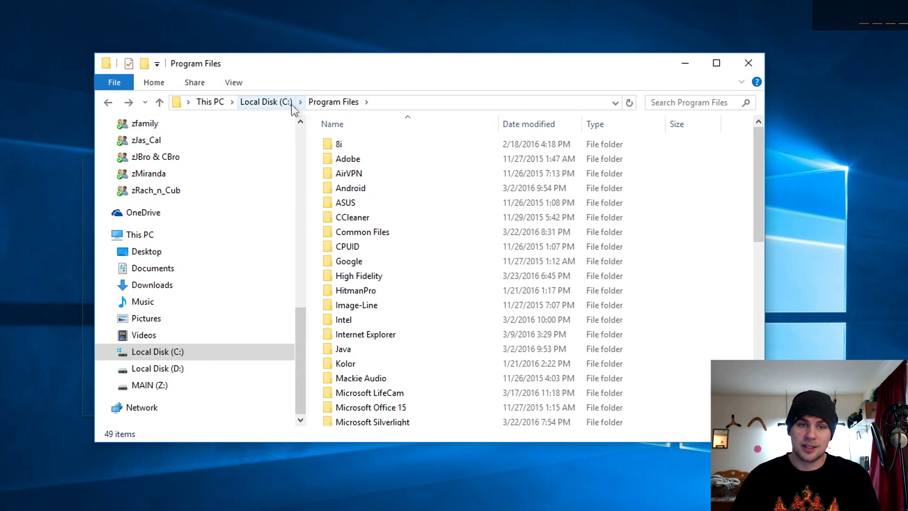
scroll(473, 357, "down", 4)
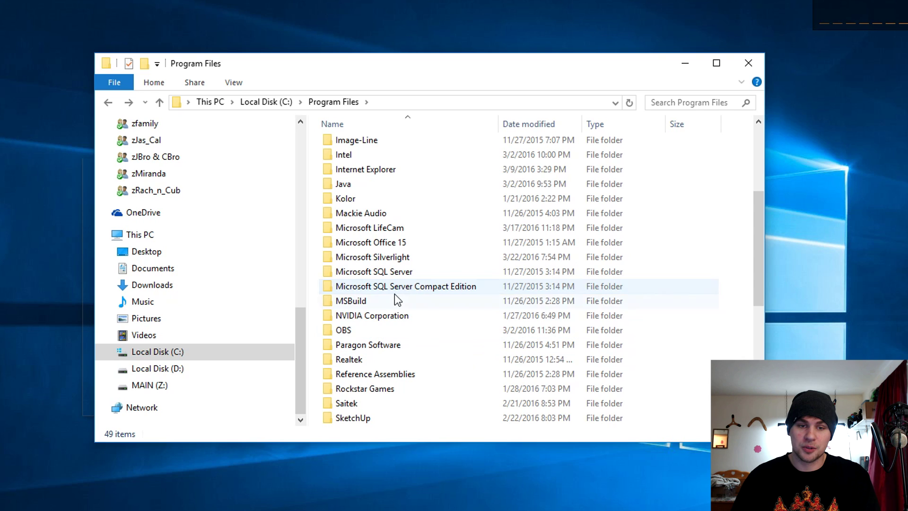
left_click(372, 327)
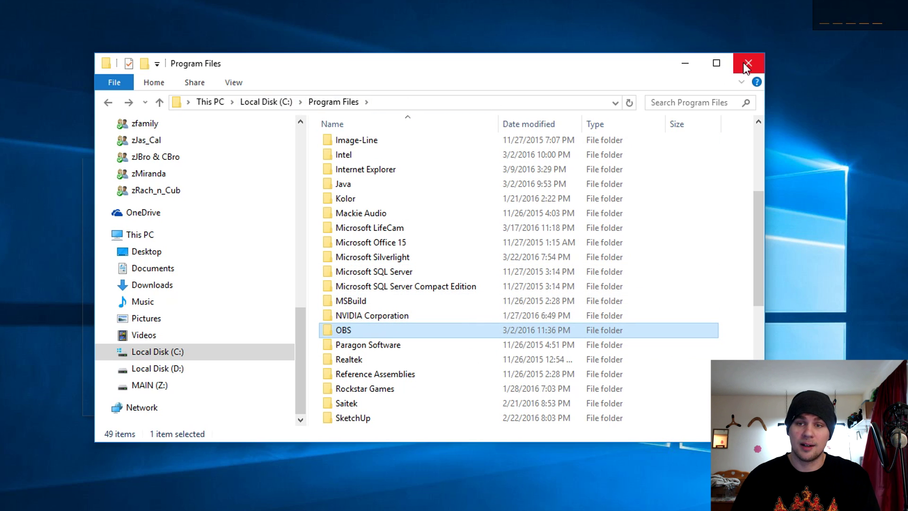
Look through Program Files (x86) for leftover folders, then close the Explorer window.
left_click(274, 103)
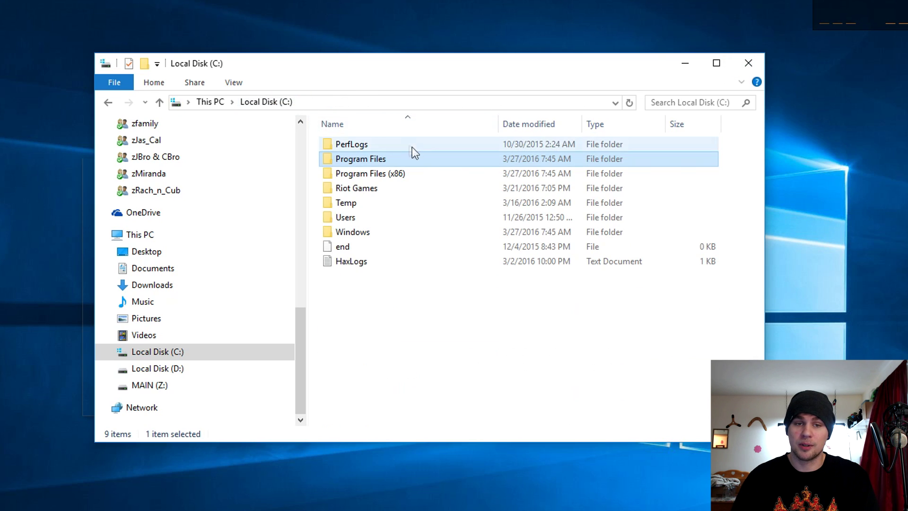
double_click(411, 174)
scroll(509, 175, "down", 10)
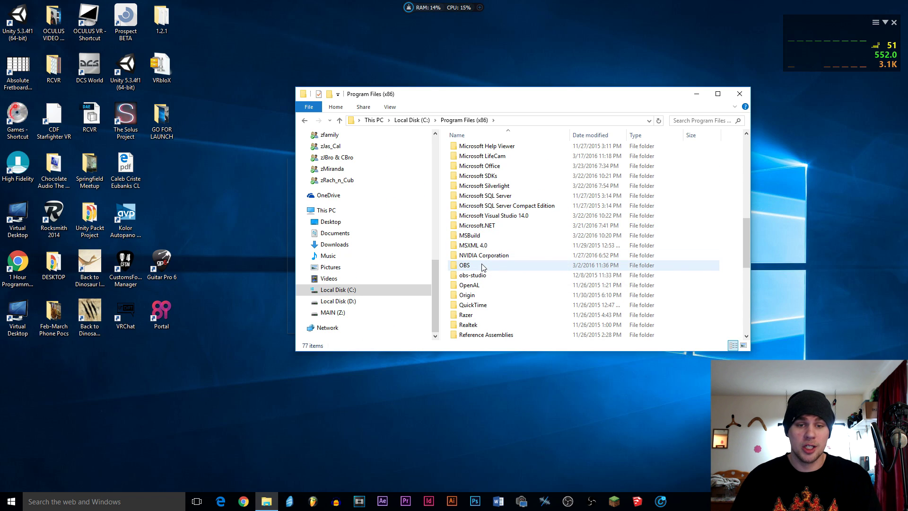
scroll(484, 264, "down", 2)
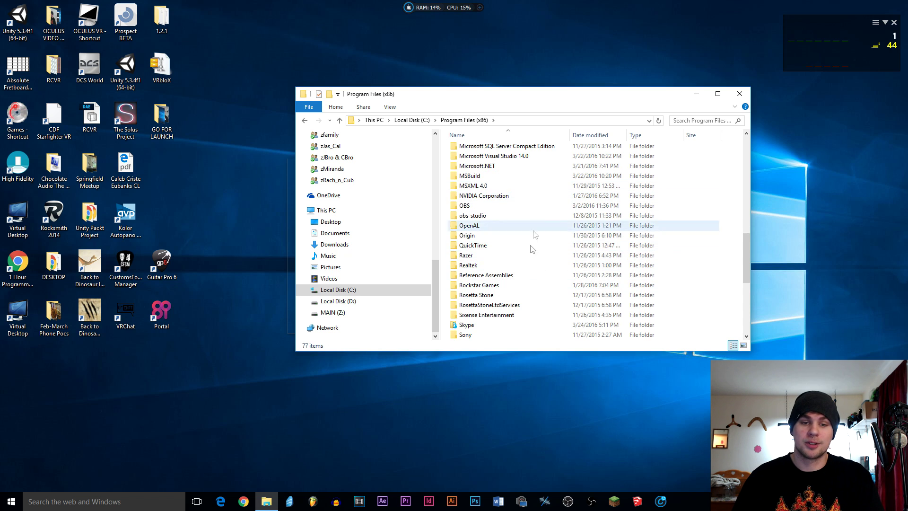
left_click(741, 93)
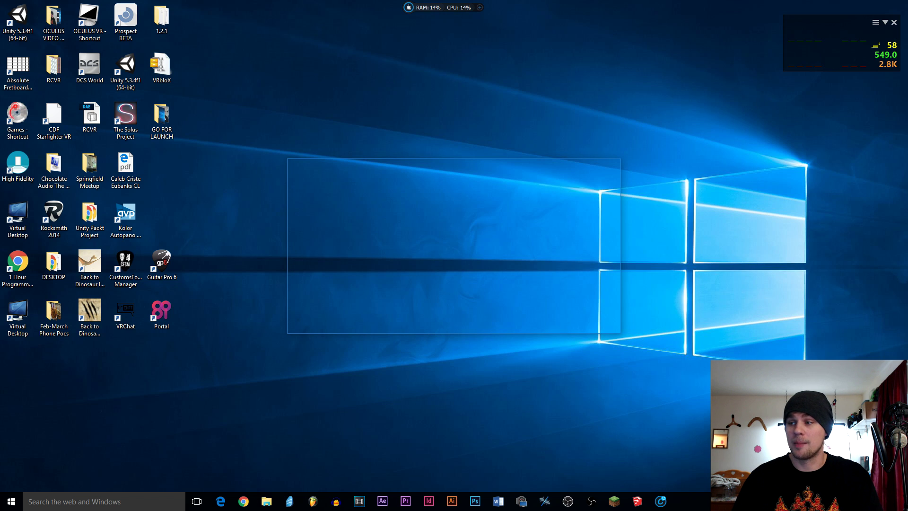
Run %appdata% from Windows search to open the AppData Roaming folder.
left_click(266, 501)
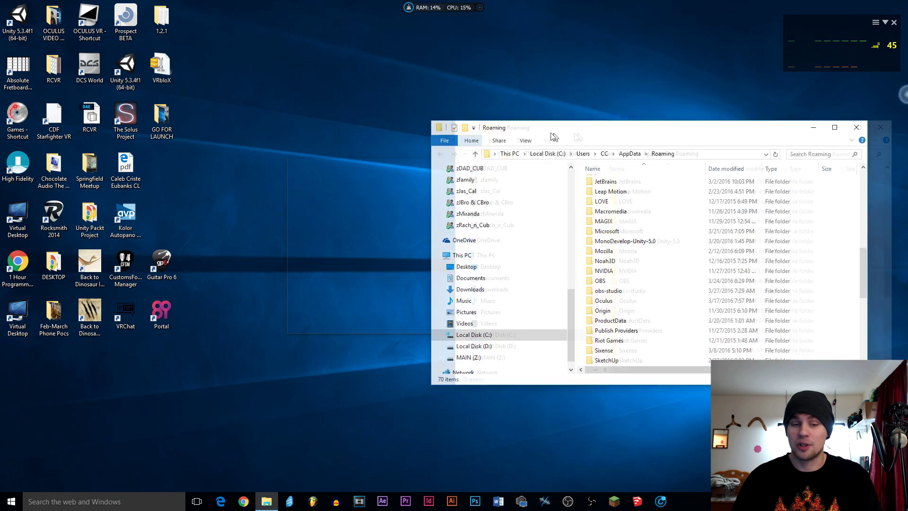
left_click(127, 503)
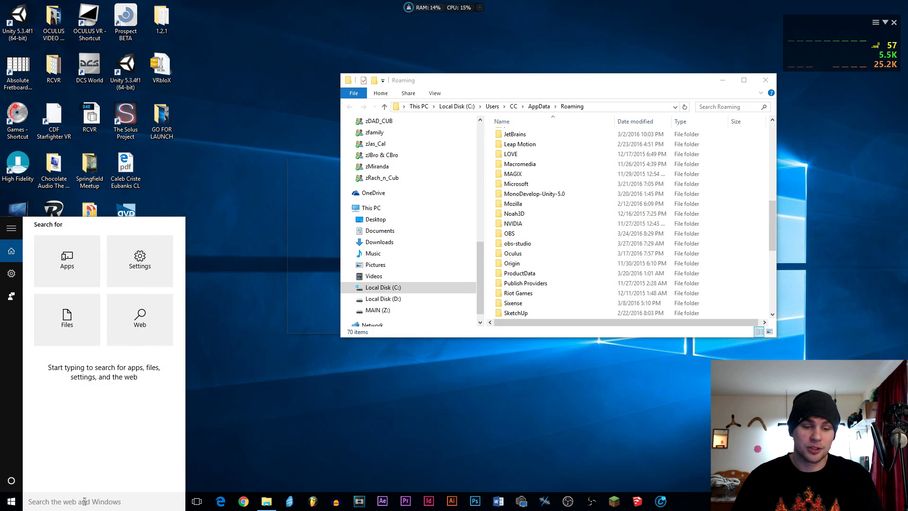
type("%APPDATA")
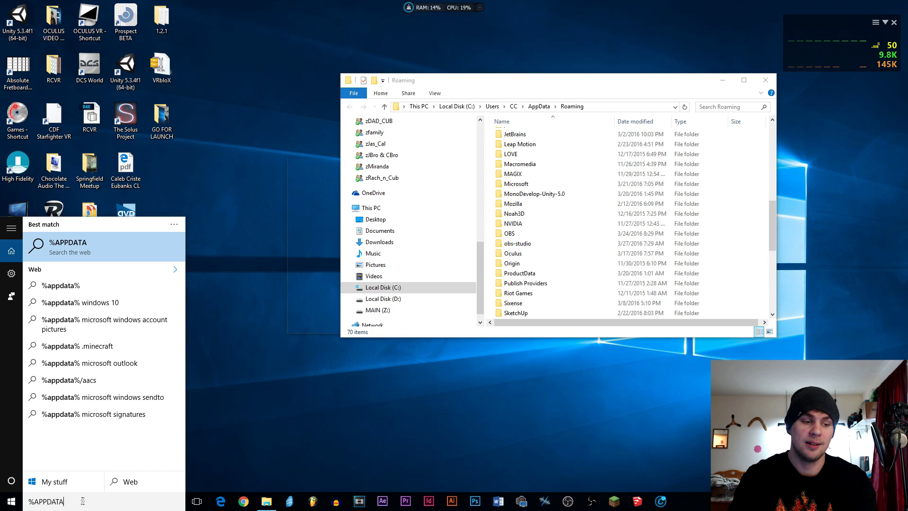
type("%")
key("Return")
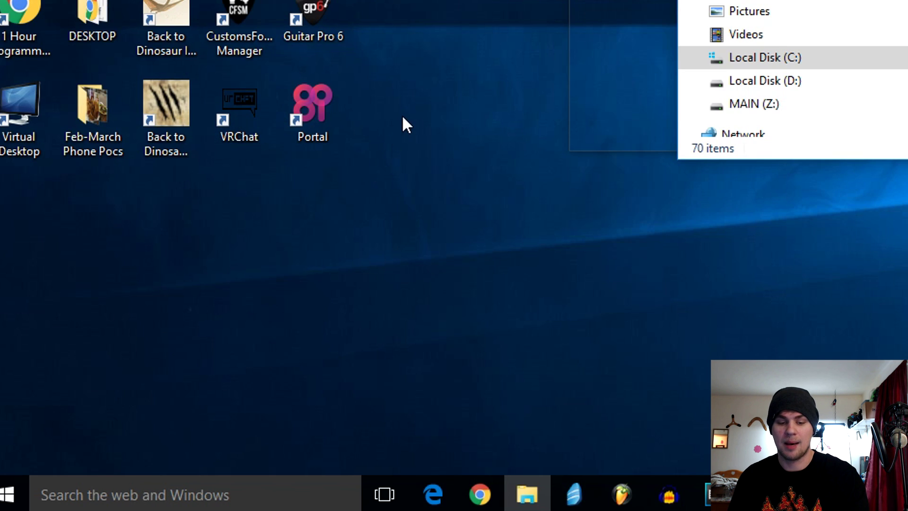
left_click(171, 490)
type("%")
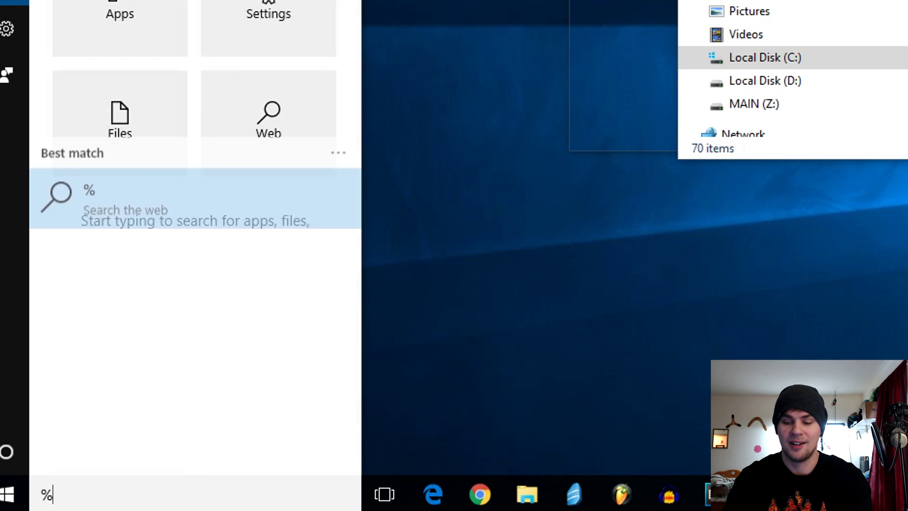
type("appdata%")
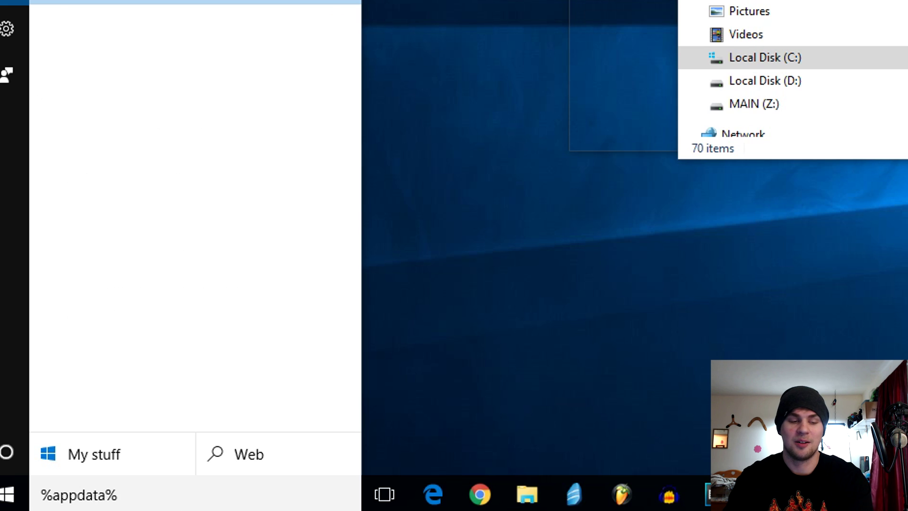
key("Return")
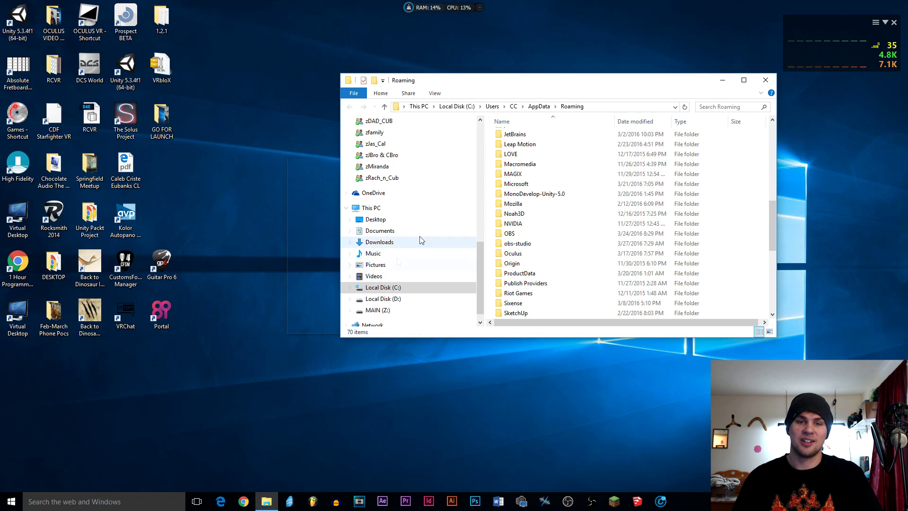
Go into AppData\Roaming\Oculus and check that Configuration Utility is empty.
left_click_drag(688, 85, 586, 100)
scroll(670, 236, "up", 8)
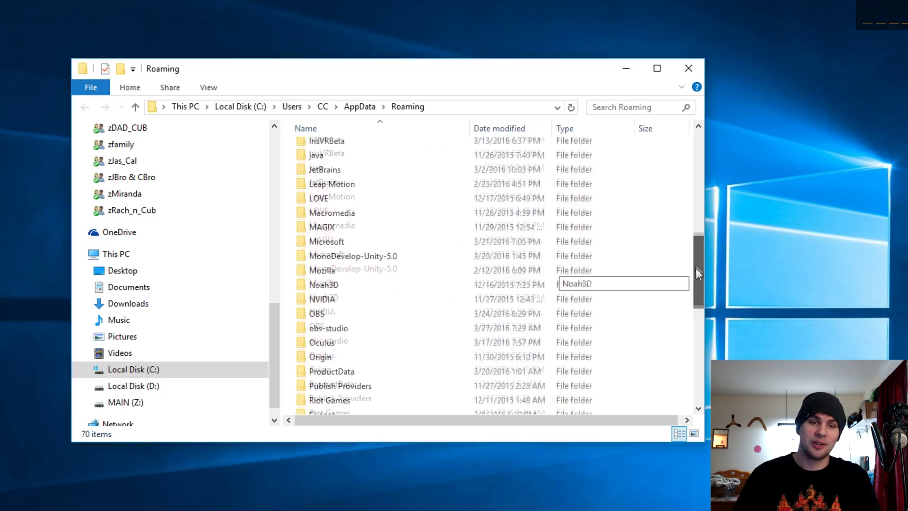
scroll(669, 236, "down", 1)
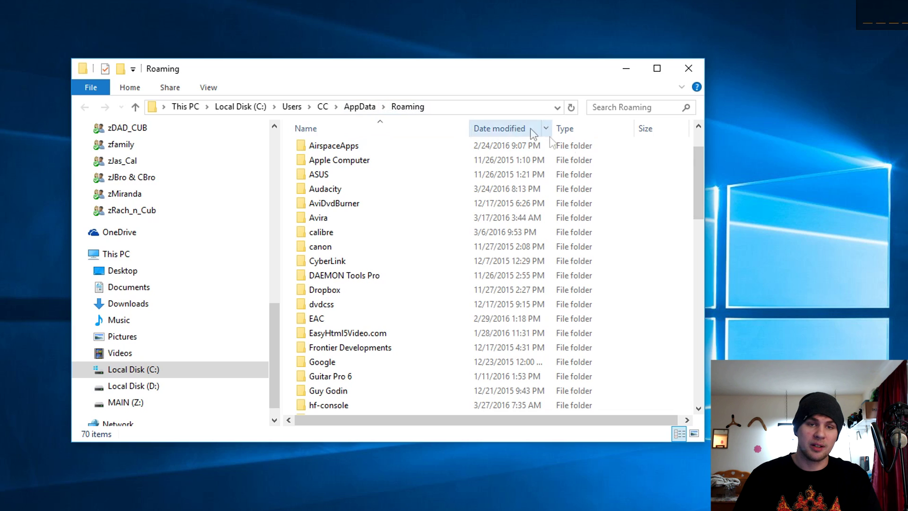
left_click(366, 107)
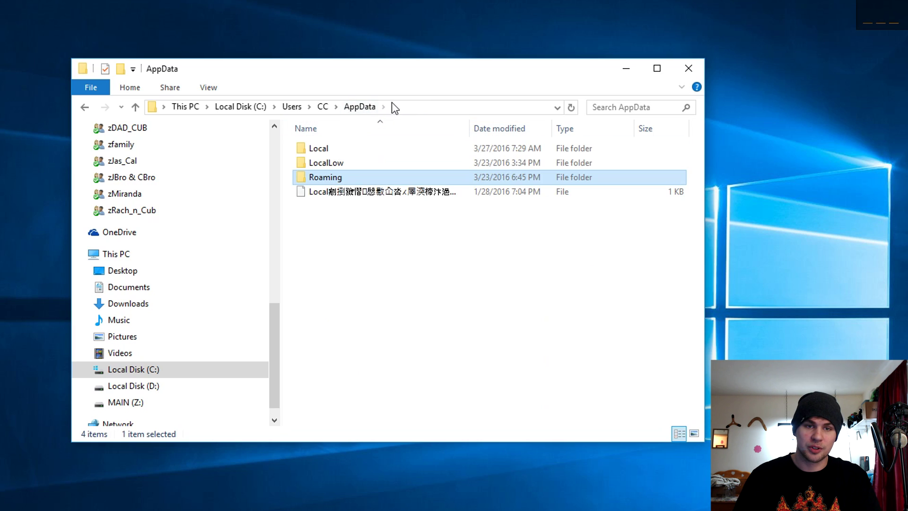
left_click(396, 108)
double_click(320, 178)
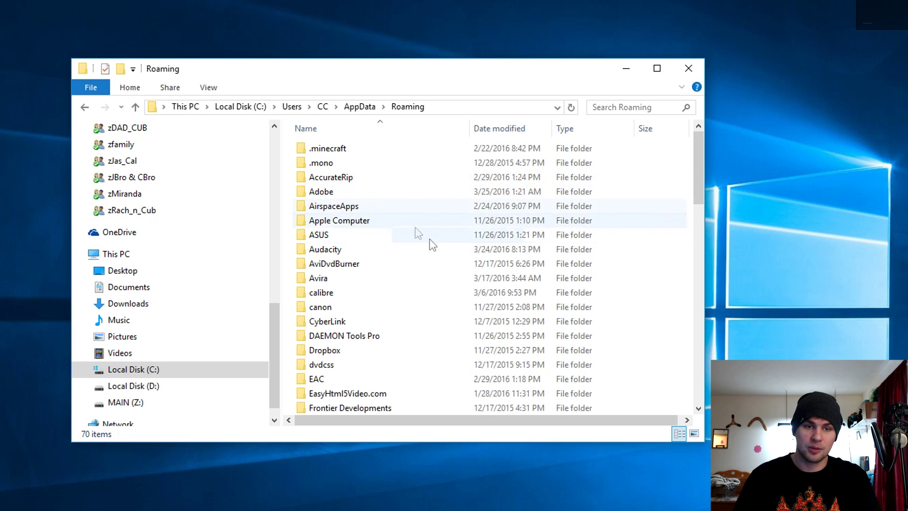
scroll(450, 307, "down", 9)
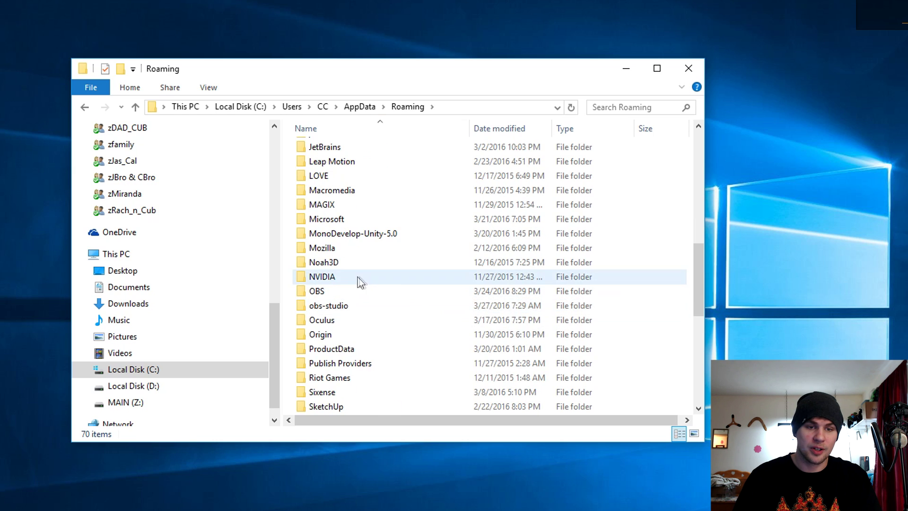
double_click(334, 320)
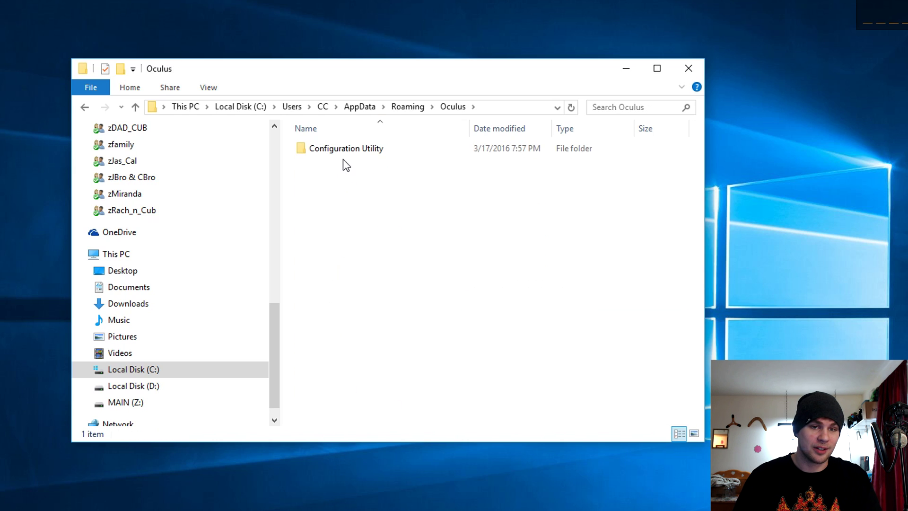
double_click(344, 154)
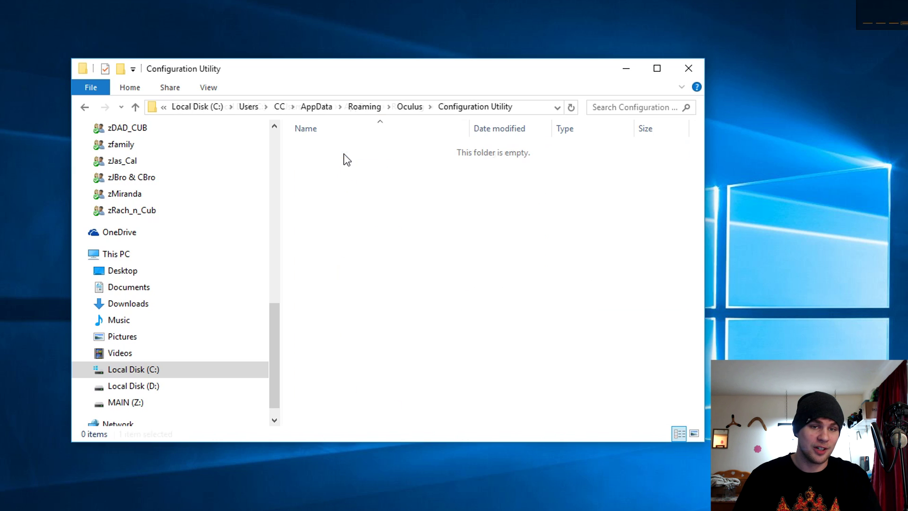
Delete the Oculus folder from Roaming and return to AppData.
left_click(399, 110)
left_click(408, 108)
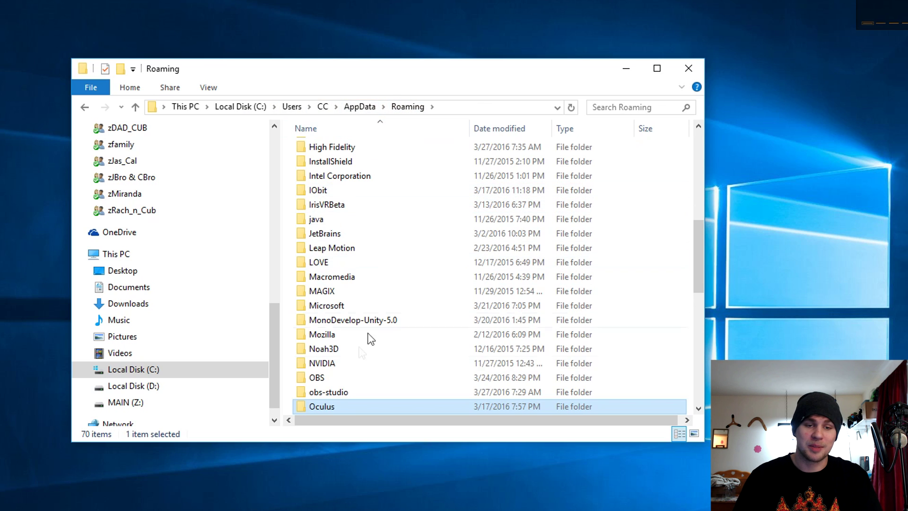
right_click(327, 410)
left_click(362, 365)
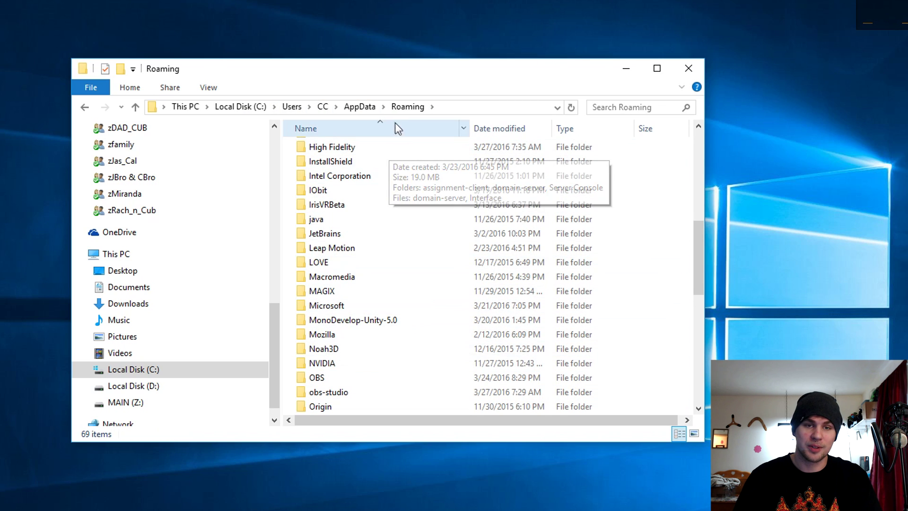
left_click(369, 110)
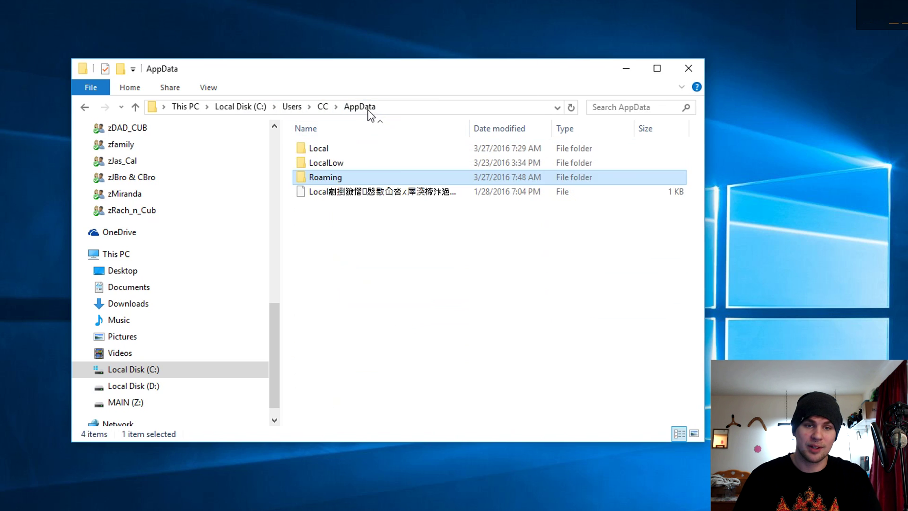
Open AppData\Local and inspect its Oculus folder.
double_click(332, 153)
scroll(427, 340, "down", 5)
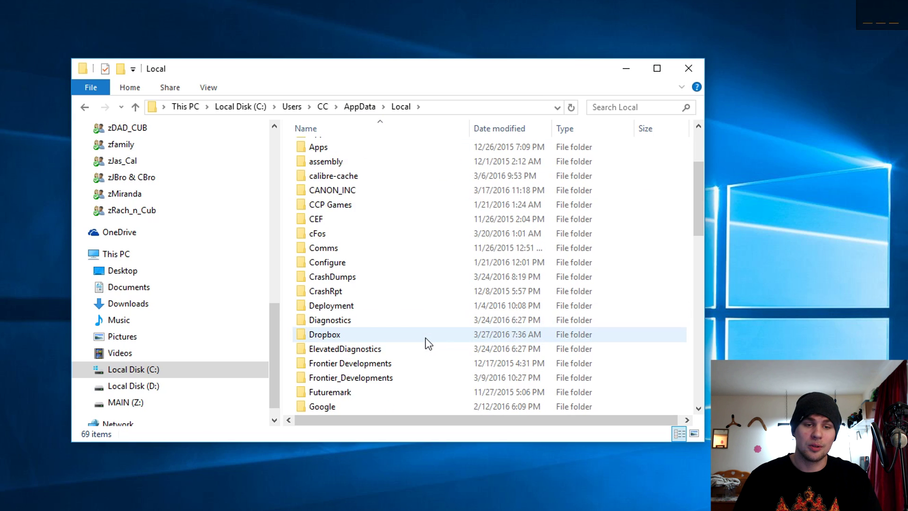
scroll(427, 340, "down", 4)
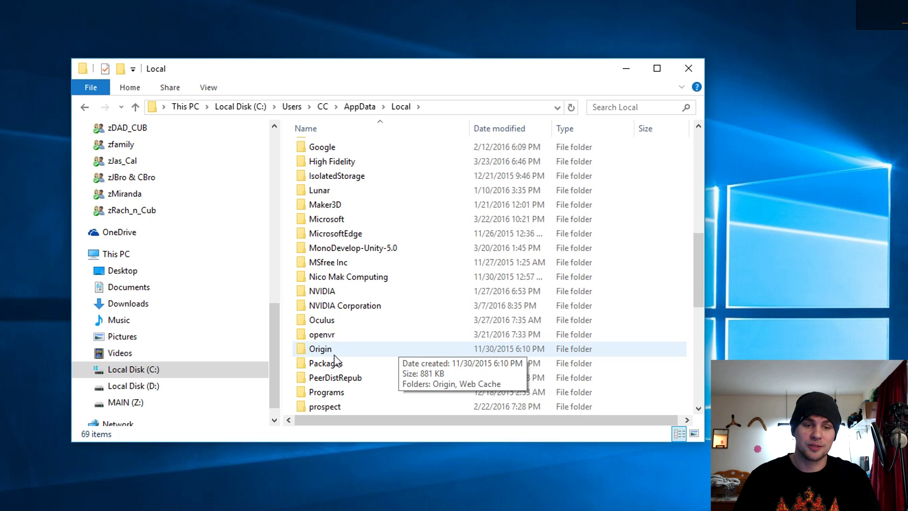
double_click(347, 325)
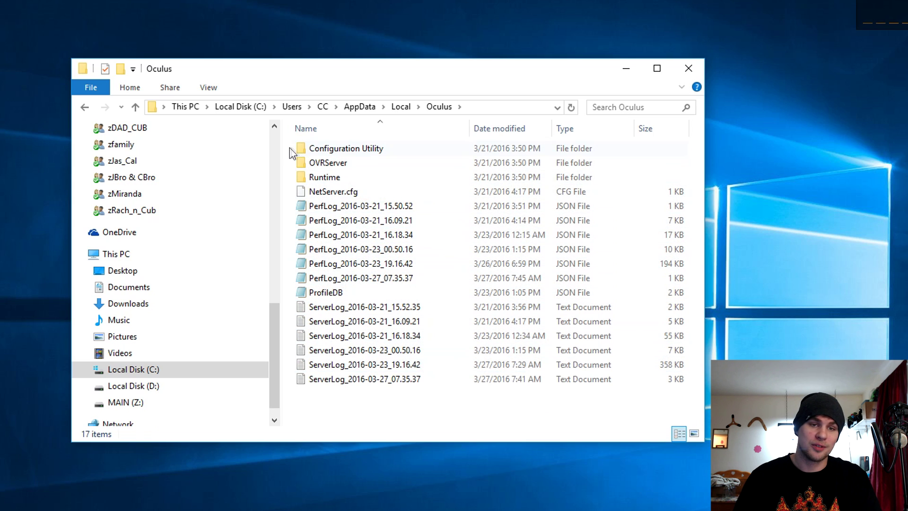
left_click(84, 108)
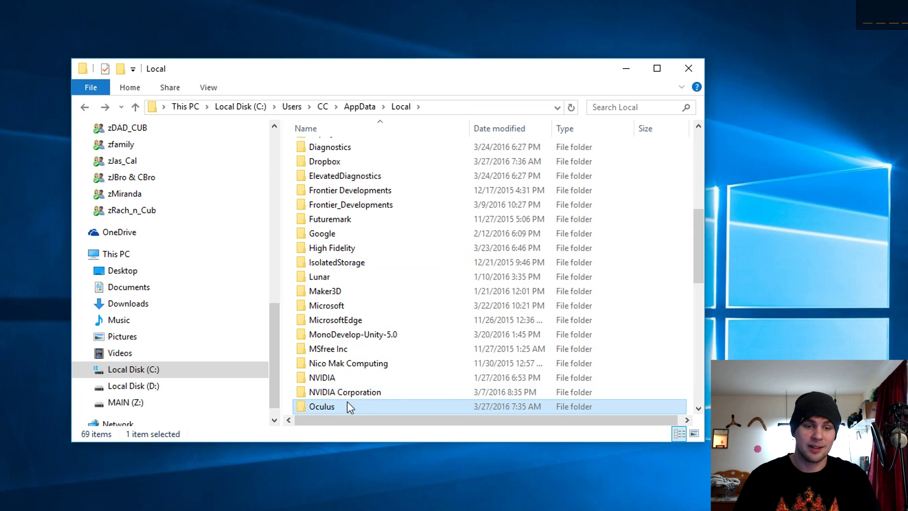
Delete the Local Oculus folder, confirm permanently deleting both items, and close the window.
scroll(346, 406, "down", 1)
right_click(345, 365)
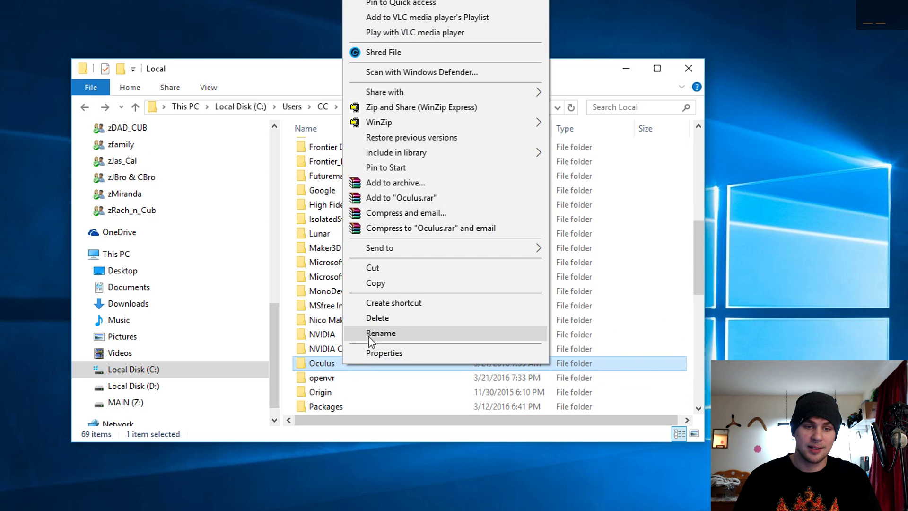
left_click(374, 318)
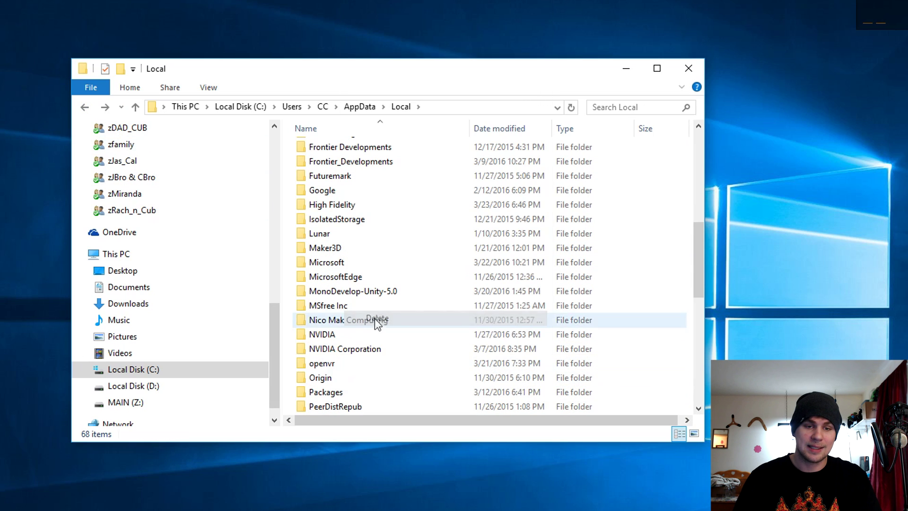
left_click(85, 108)
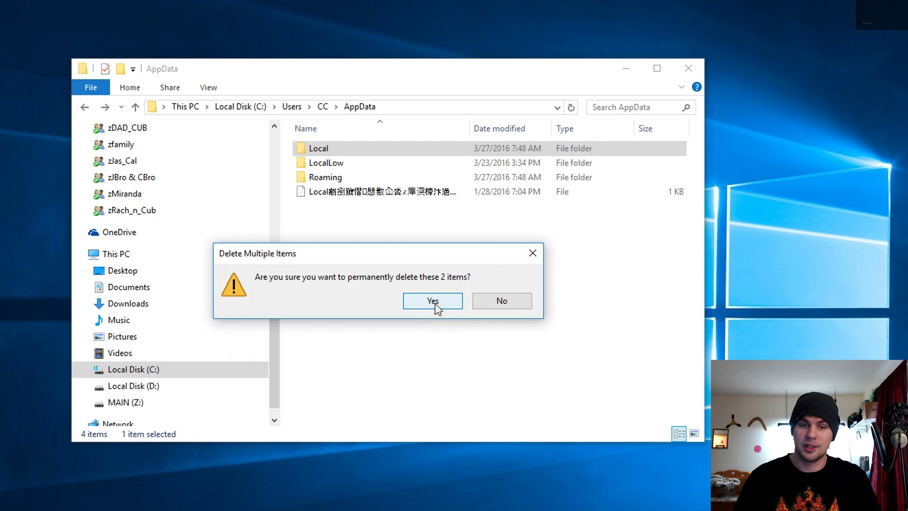
left_click(430, 302)
left_click(689, 69)
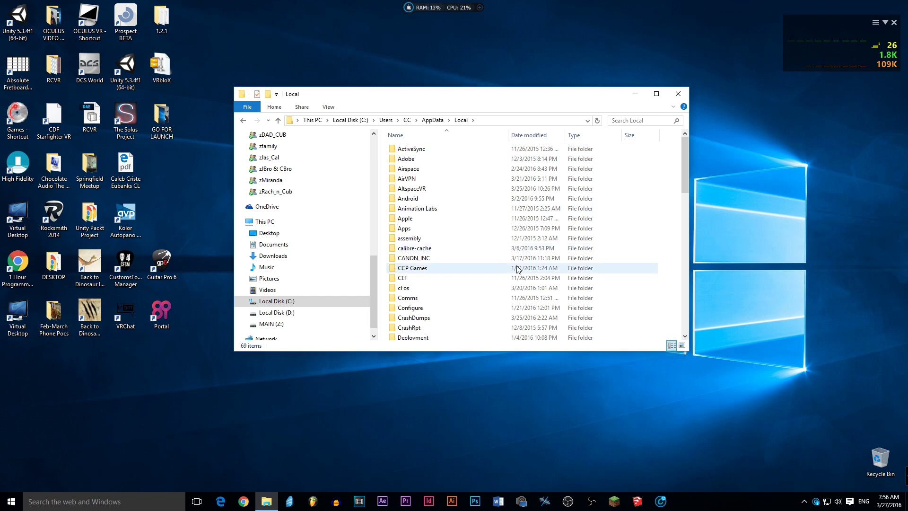
In AppData\Local\Temp, select Oculus Inc plus the three OculusSetup folders and bring up their actions.
scroll(478, 172, "down", 11)
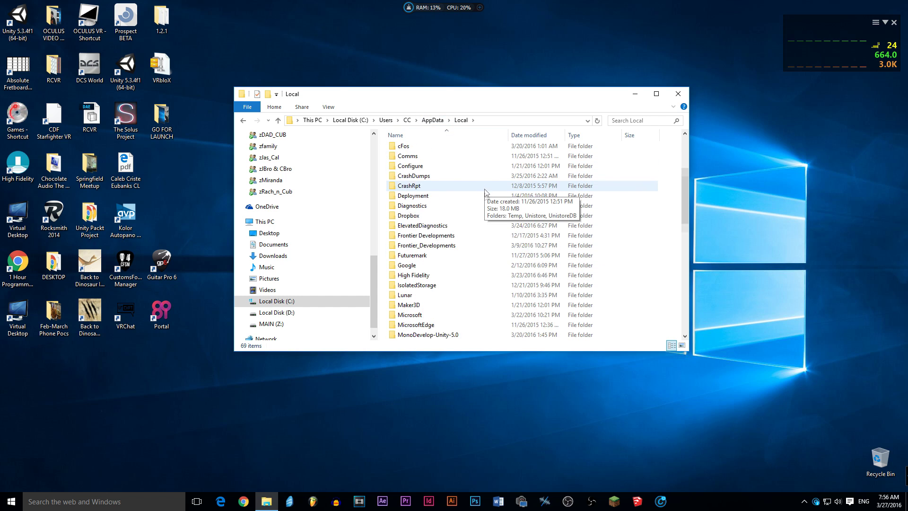
scroll(426, 322, "down", 3)
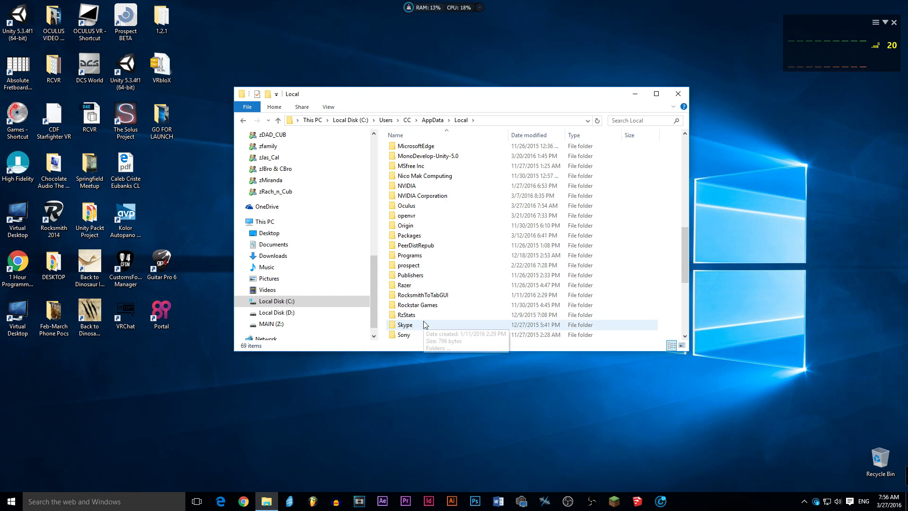
double_click(422, 326)
scroll(474, 254, "down", 5)
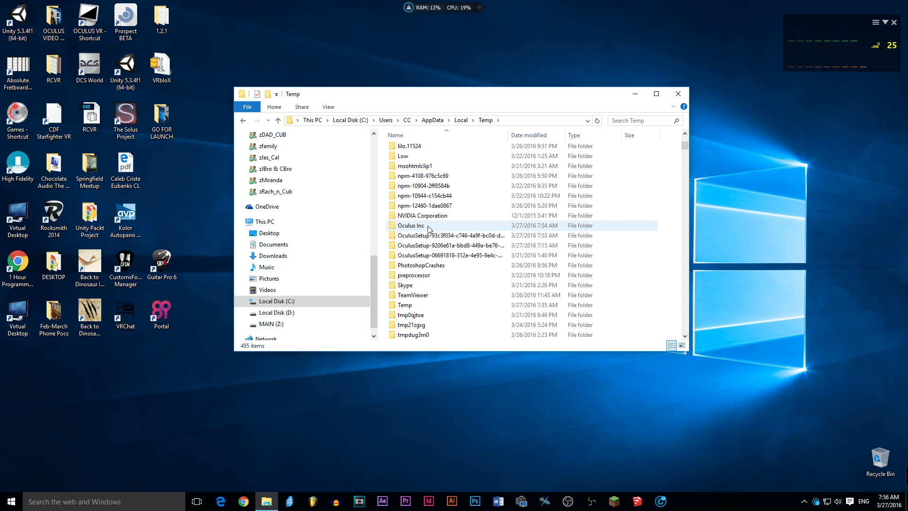
type("oculus")
left_click(427, 257, "shift")
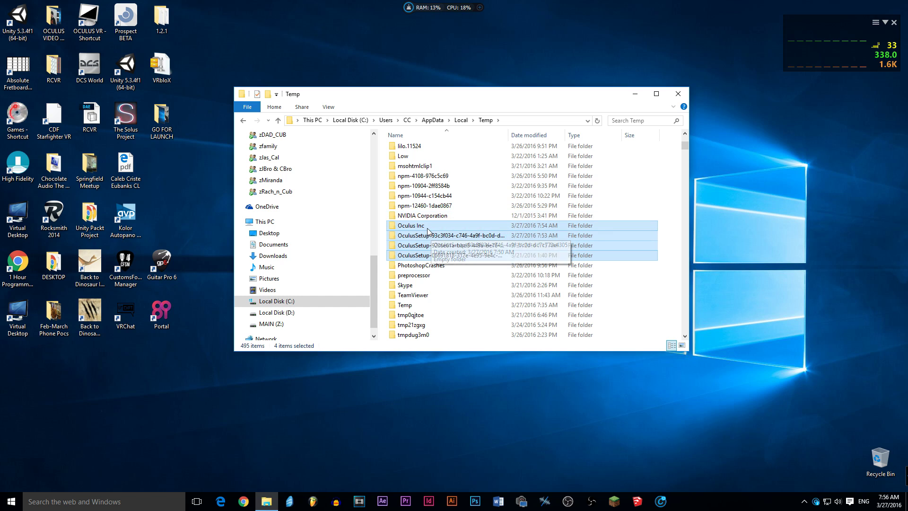
right_click(430, 249)
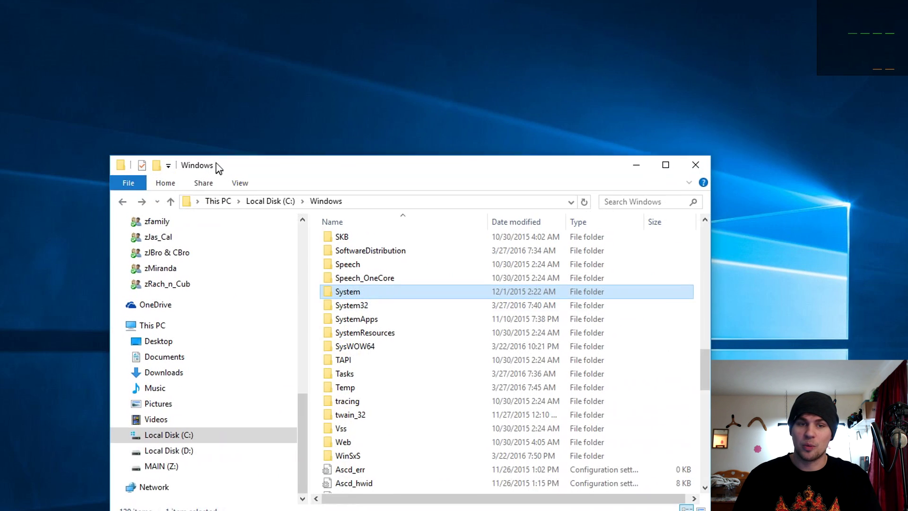
Navigate from Local Disk (C:) through Windows into the SysWOW64 folder.
left_click_drag(217, 169, 243, 141)
left_click(286, 170)
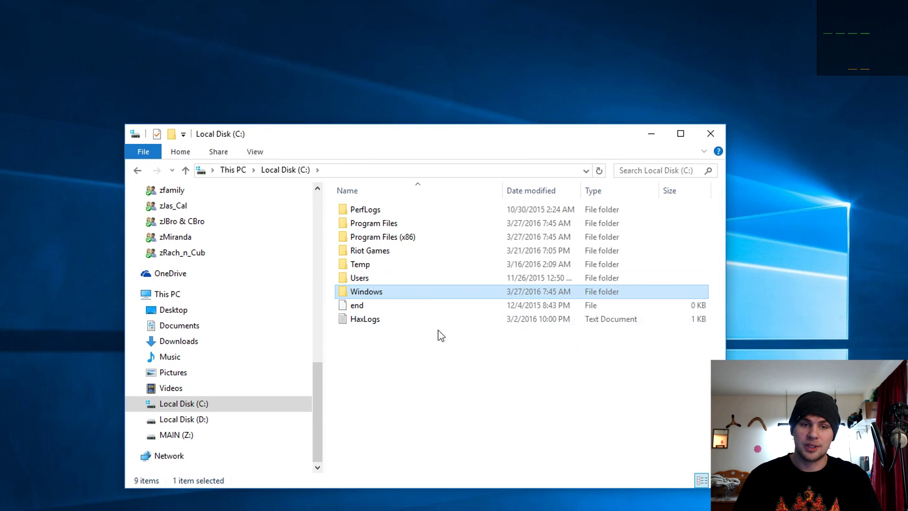
double_click(387, 293)
scroll(505, 304, "down", 5)
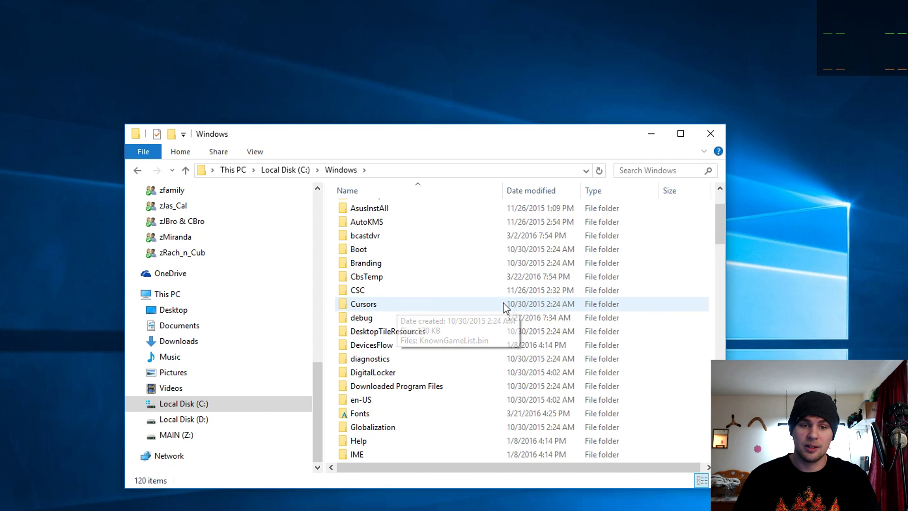
scroll(520, 308, "down", 15)
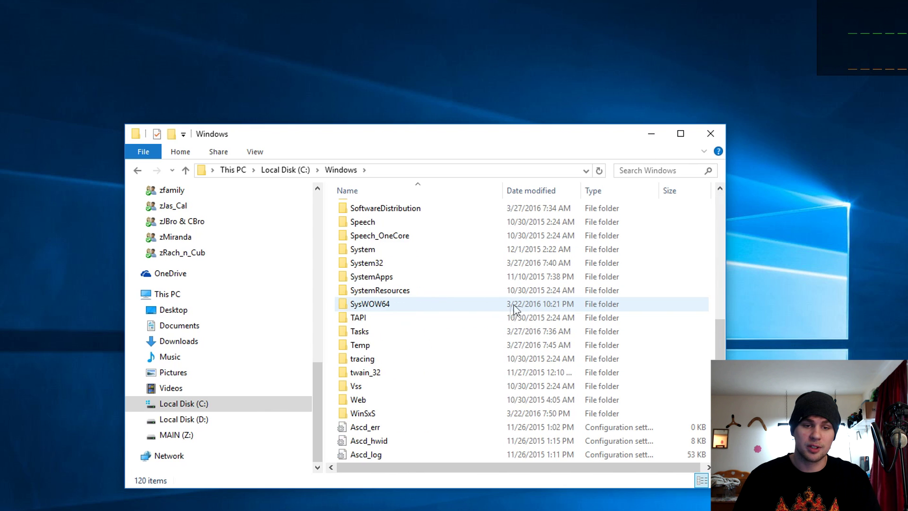
scroll(430, 389, "up", 1)
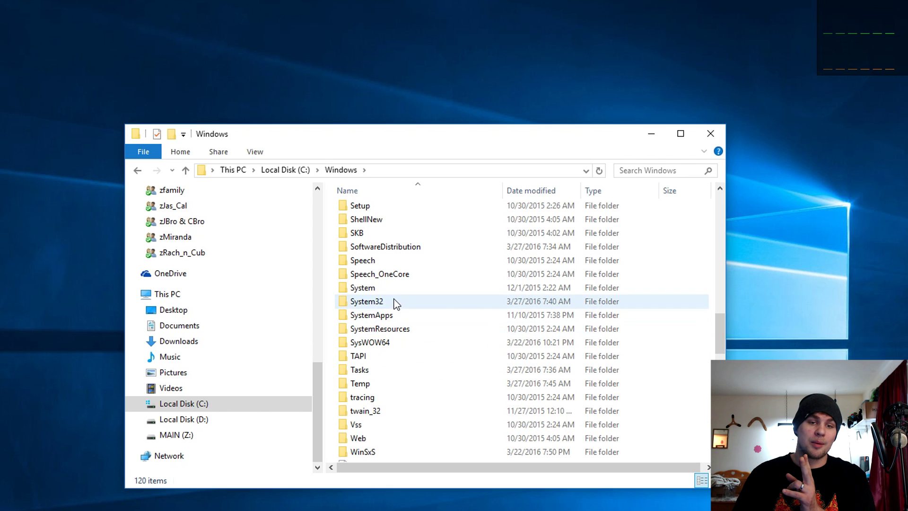
double_click(377, 346)
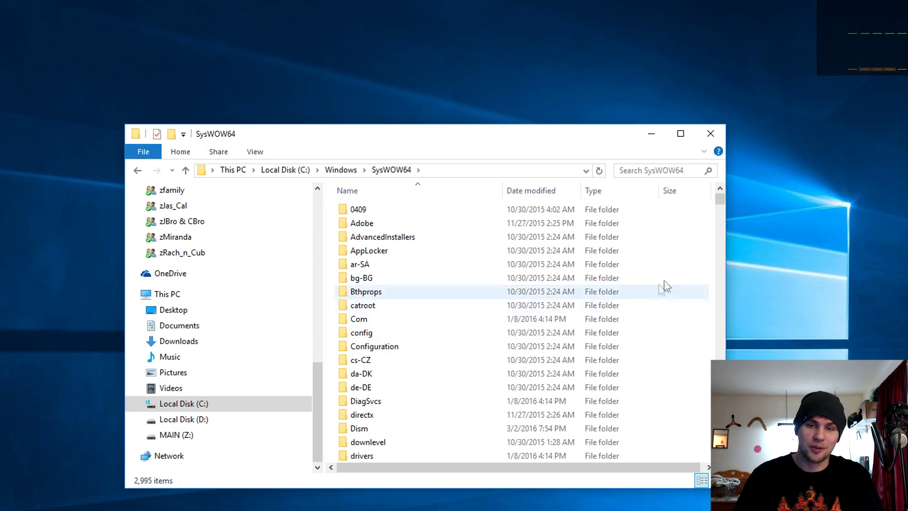
Enlarge the SysWOW64 window so more files are visible.
left_click_drag(610, 129, 621, 16)
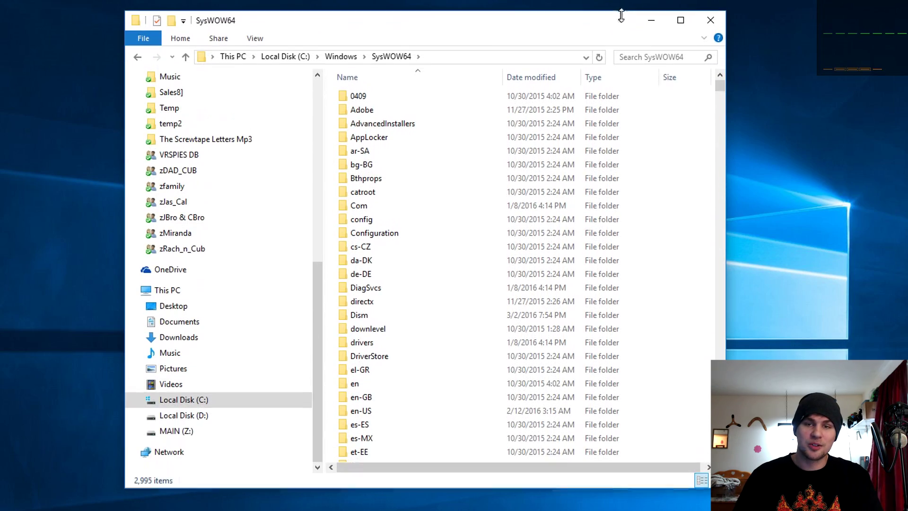
left_click_drag(727, 94, 695, 211)
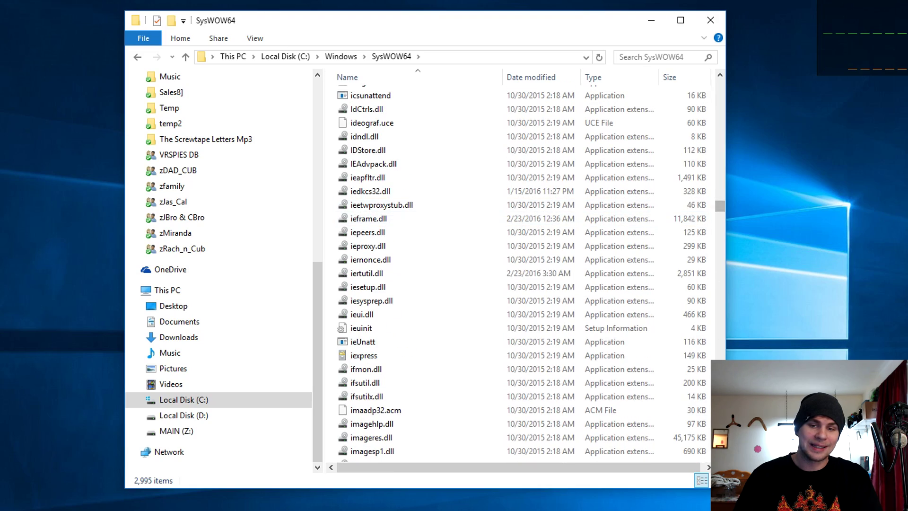
left_click_drag(725, 487, 768, 510)
left_click_drag(762, 252, 742, 397)
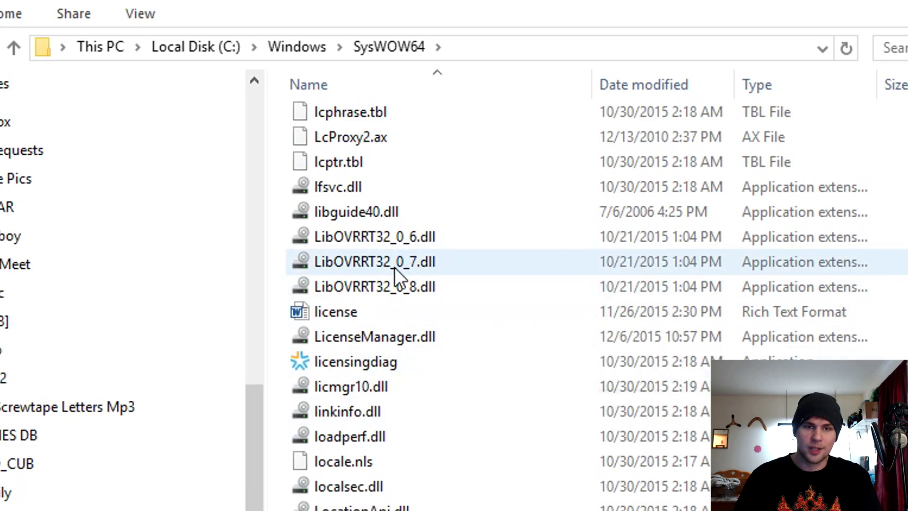
Select LibOVRRT32_0_6, 0_7 and 0_8 DLLs in SysWOW64 and delete them.
mouse_move(380, 163)
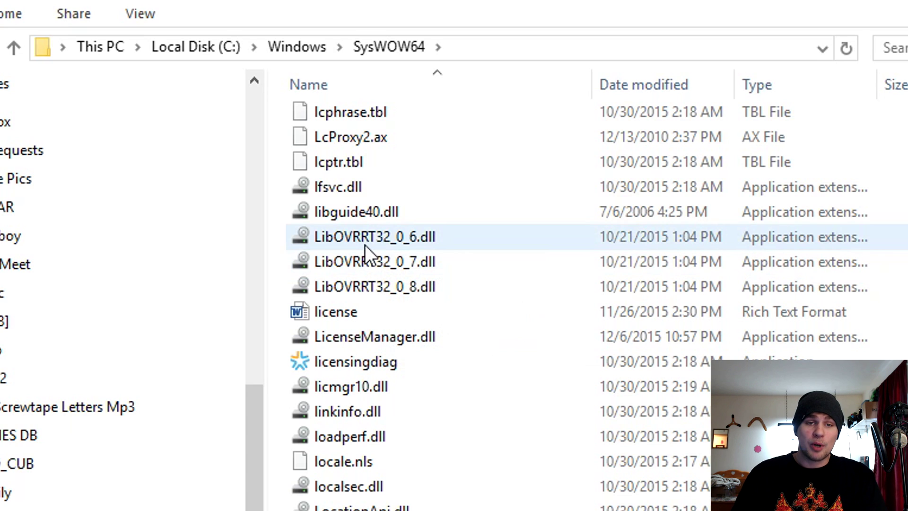
mouse_move(396, 243)
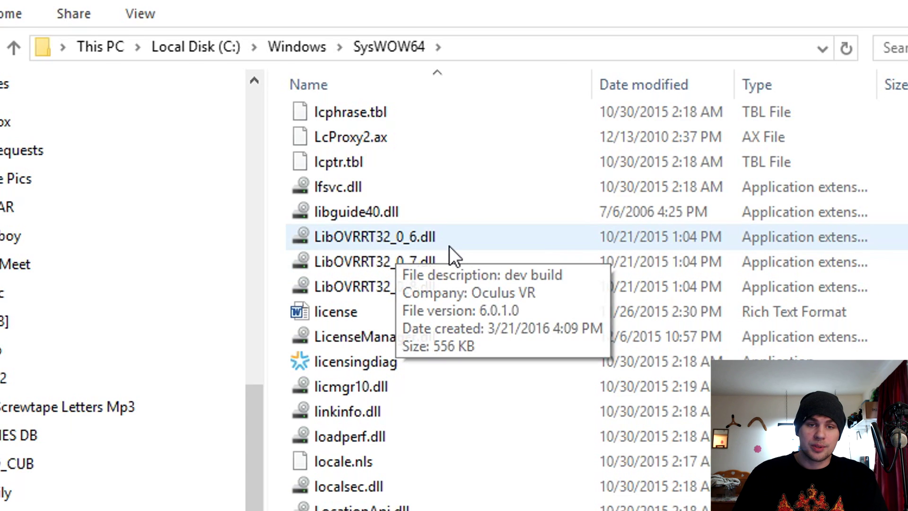
left_click(449, 245)
left_click(449, 265)
left_click(451, 288)
mouse_move(320, 156)
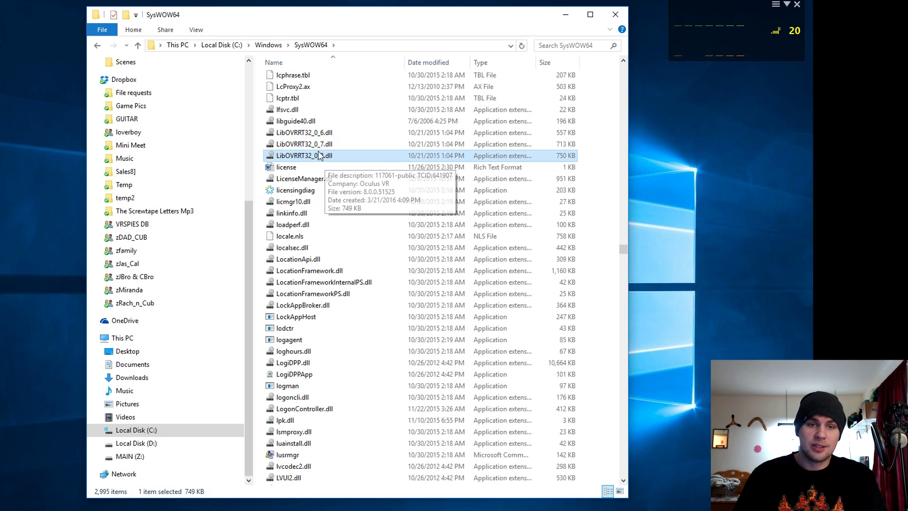
left_click(302, 134, "shift")
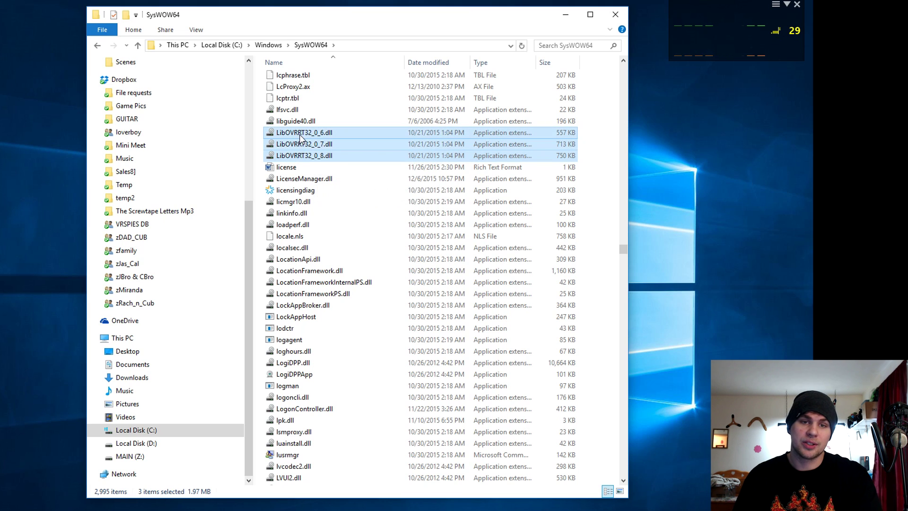
right_click(336, 132)
left_click(366, 302)
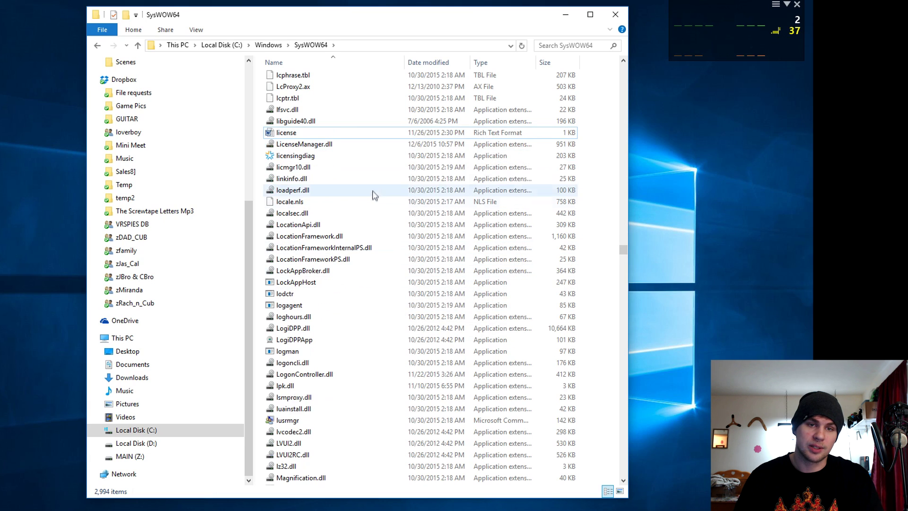
Go up to the Windows folder, open System32 and locate the LibOVRRT64 DLLs.
left_click(273, 46)
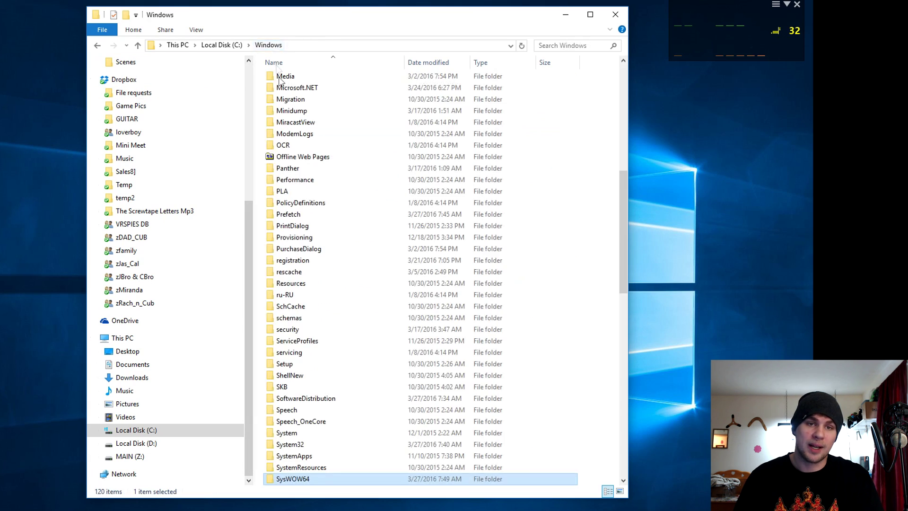
double_click(292, 444)
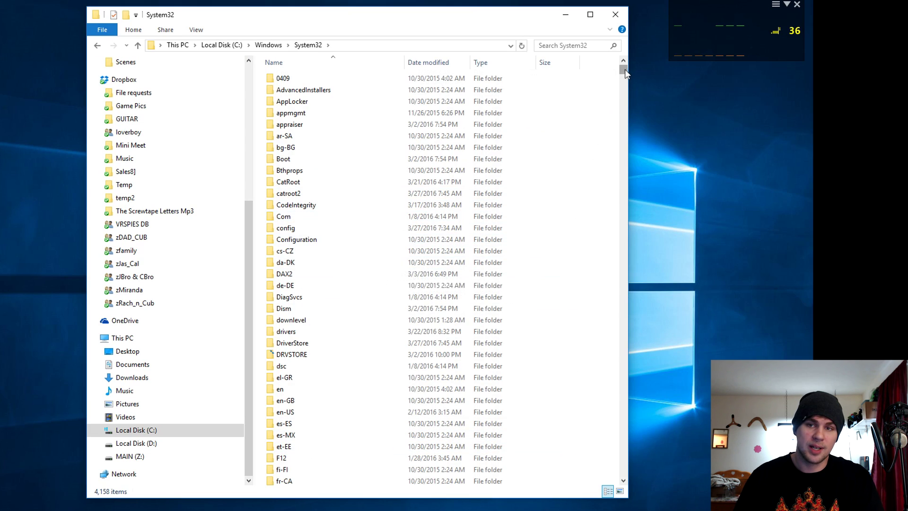
left_click_drag(624, 69, 623, 242)
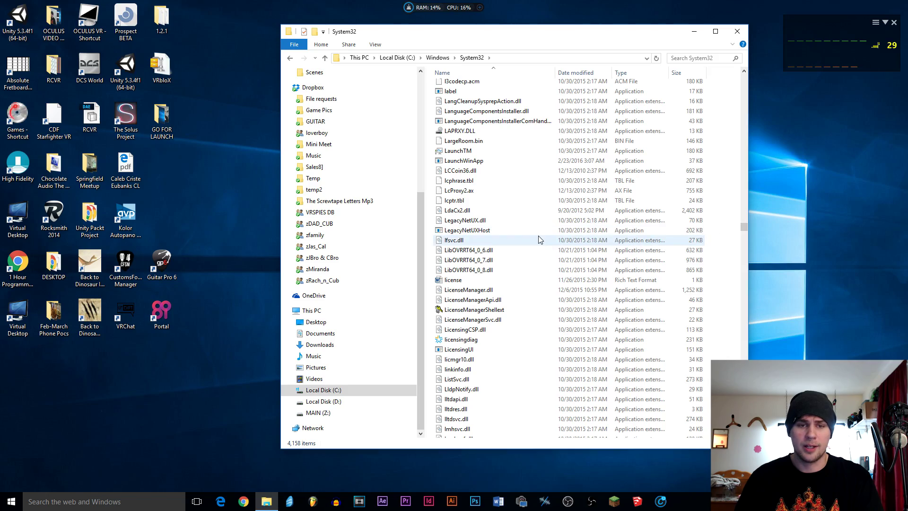
scroll(540, 222, "down", 7)
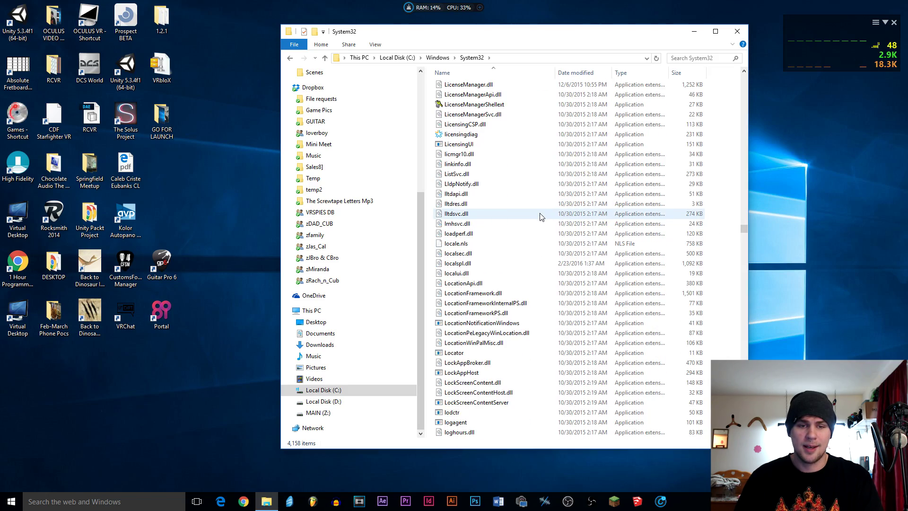
scroll(541, 216, "up", 1)
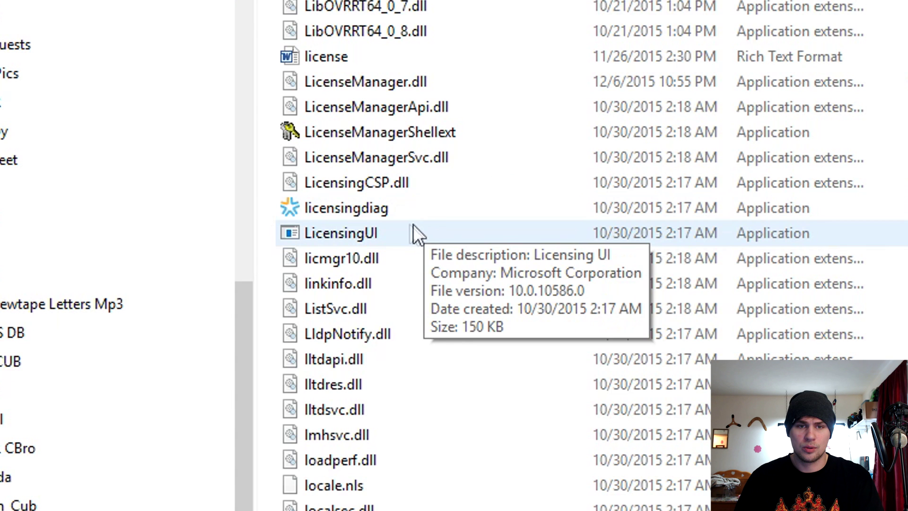
scroll(487, 172, "up", 2)
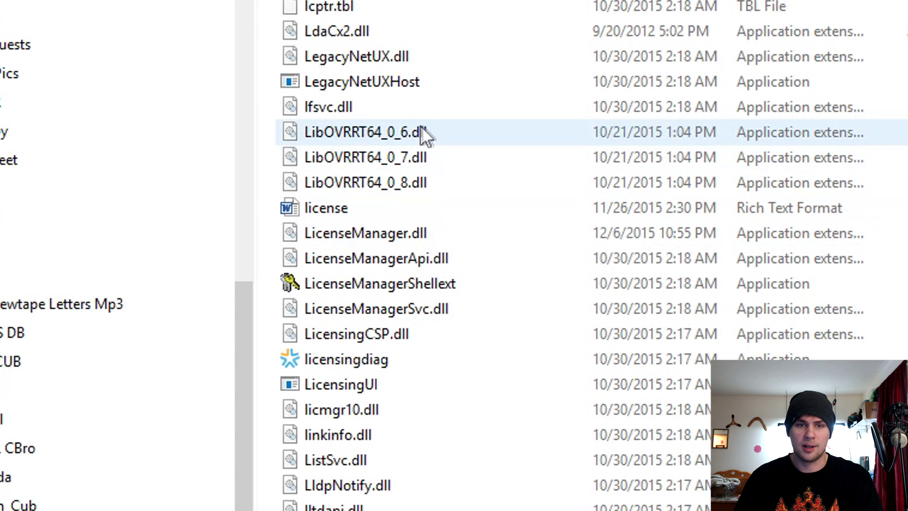
scroll(412, 166, "up", 1)
Delete LibOVRRT64_0_6 through LibOVRRT64_0_8.dll from System32 and close File Explorer.
left_click(405, 205)
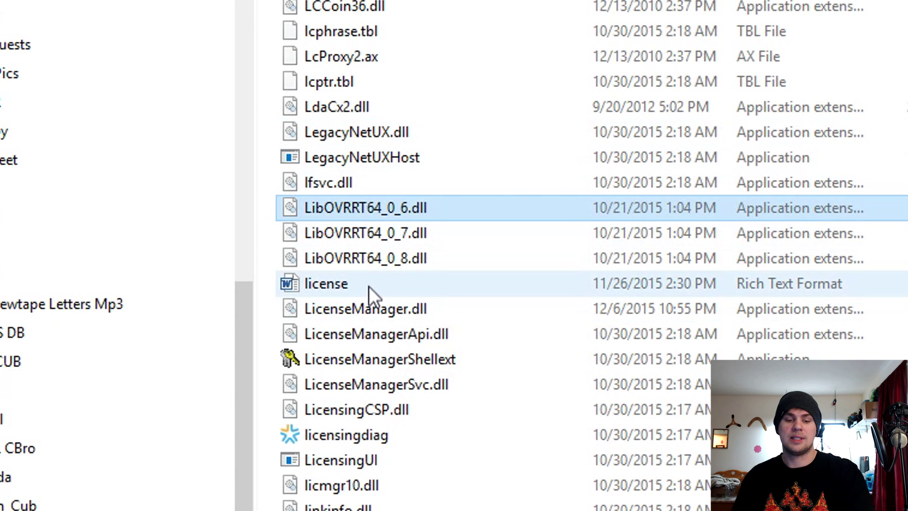
left_click(354, 256, "shift")
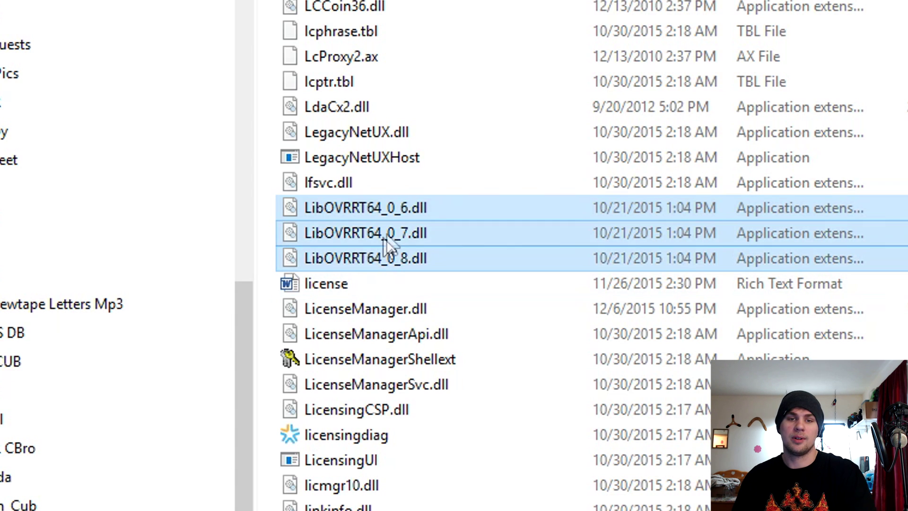
right_click(533, 203)
key("Escape")
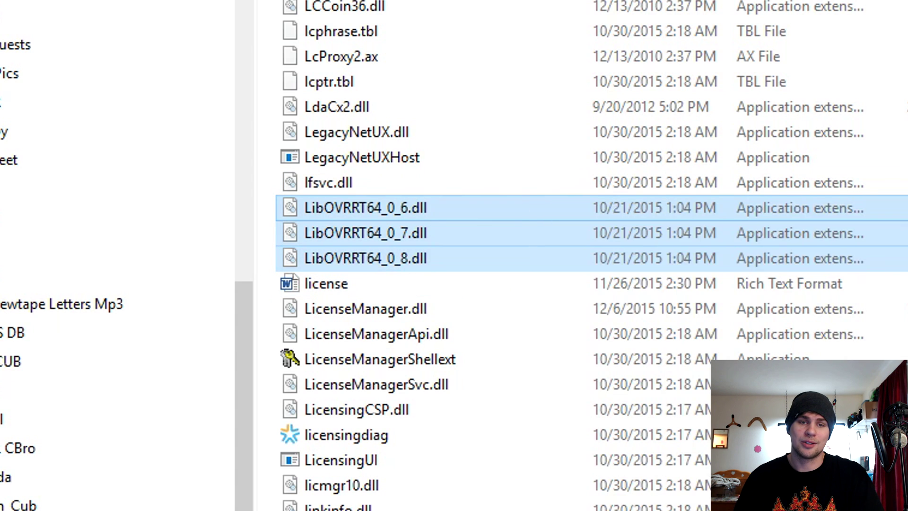
key("Delete")
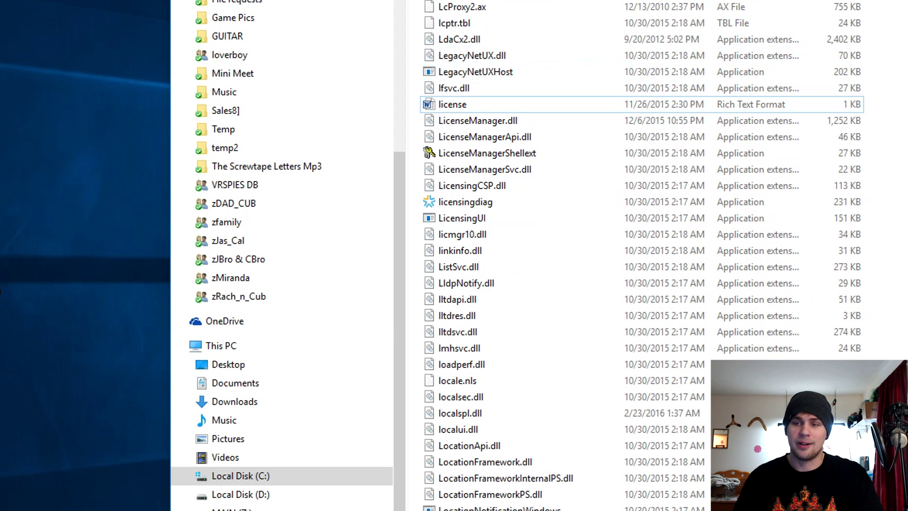
key("alt+F4")
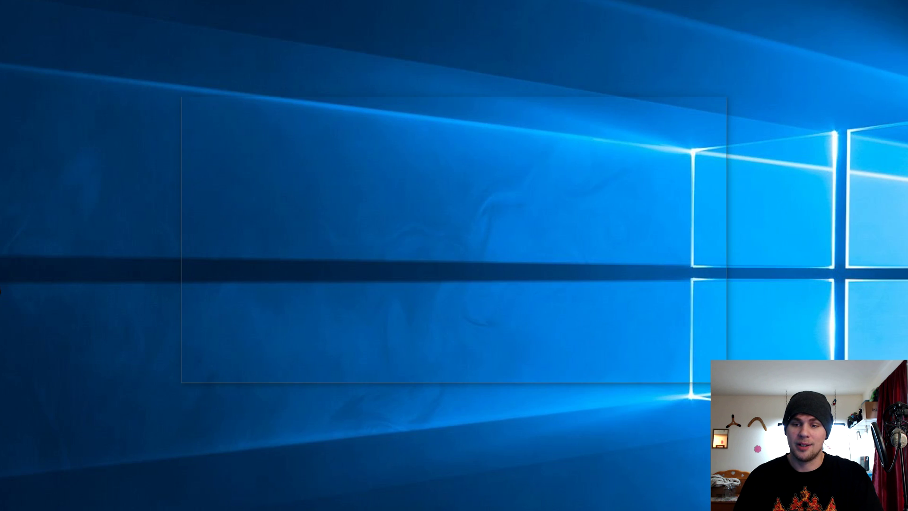
Permanently delete the six discarded items, confirming the Delete Multiple Items prompt.
key("shift+Delete")
left_click(526, 257)
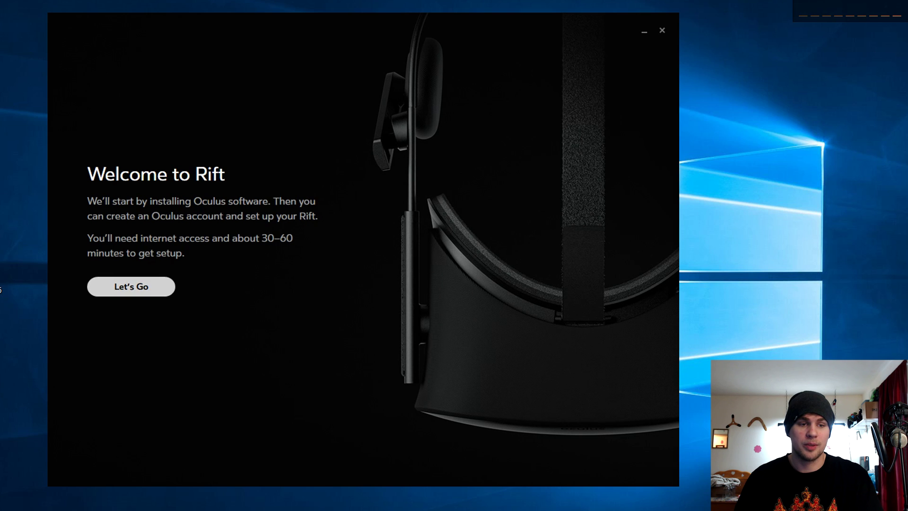
Get past Welcome to Rift, agree to the terms and health warning, and install the Oculus software.
key("Return")
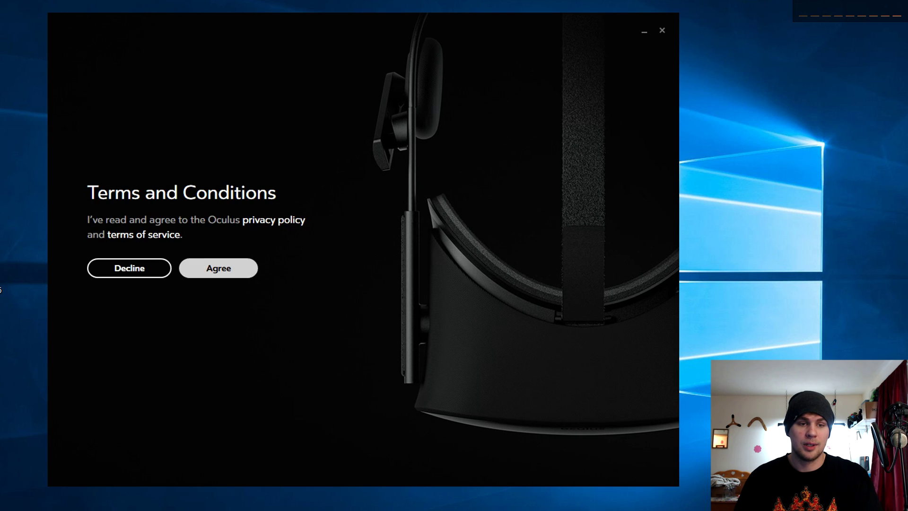
key("Return")
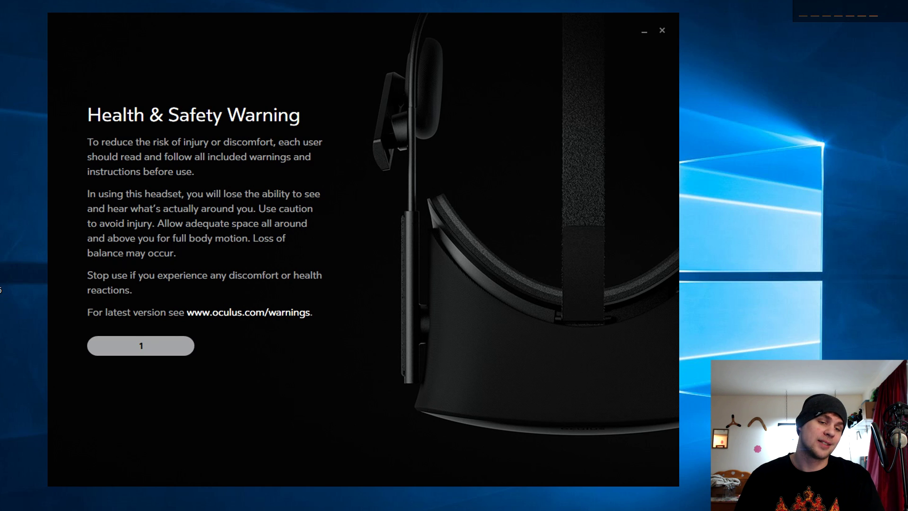
key("Return")
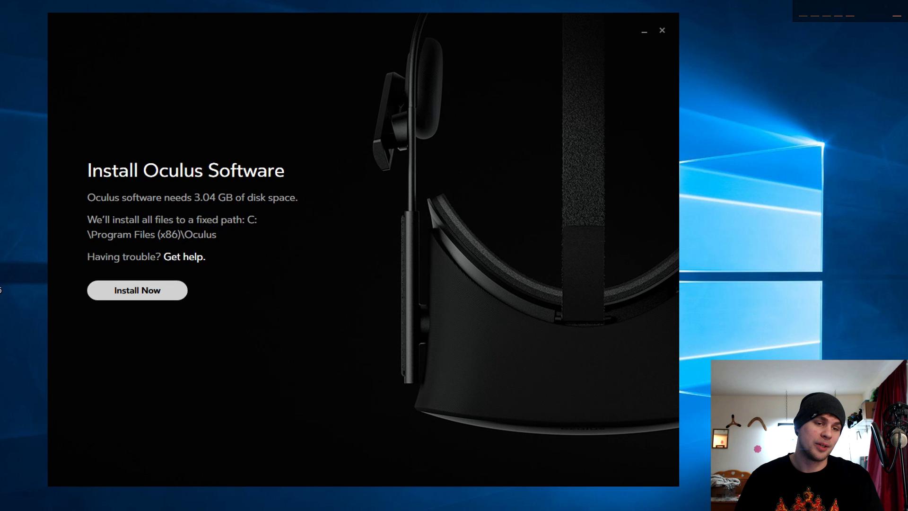
key("Return")
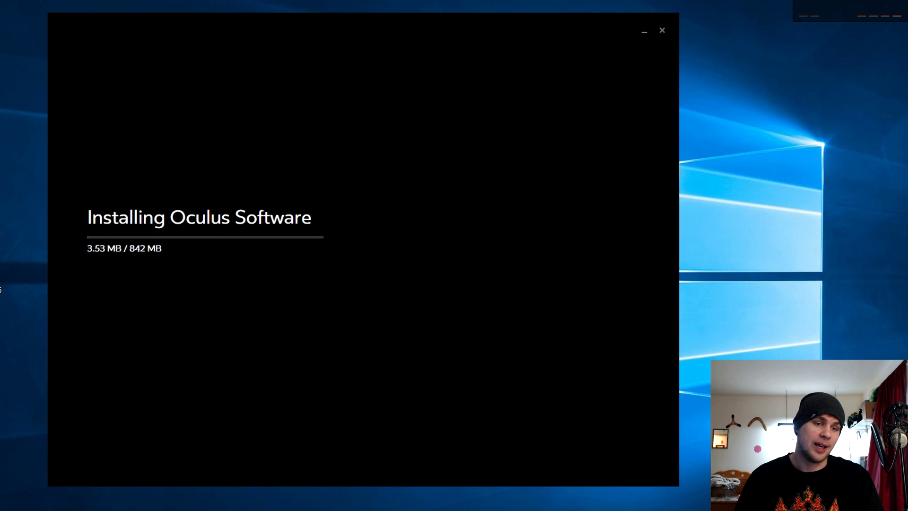